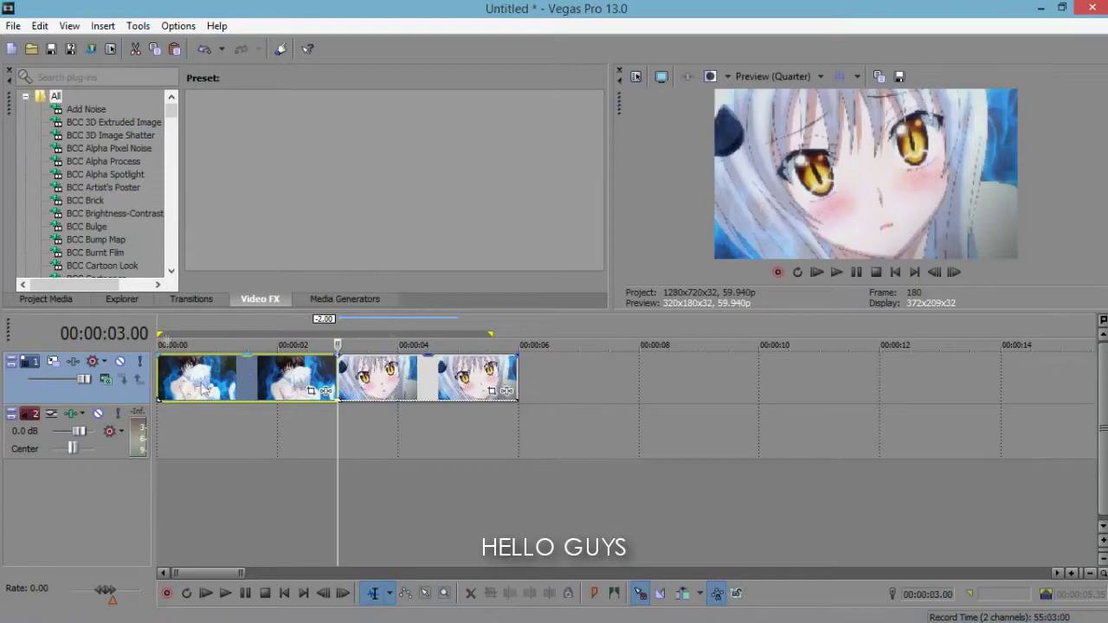
Step: Apply the S_BlurMoCurves effect with the Standar preset to the first clip on the video track
{"action": "left_click_drag", "start_coordinate": [175, 105], "coordinate": [171, 192]}
{"action": "left_click", "coordinate": [115, 201]}
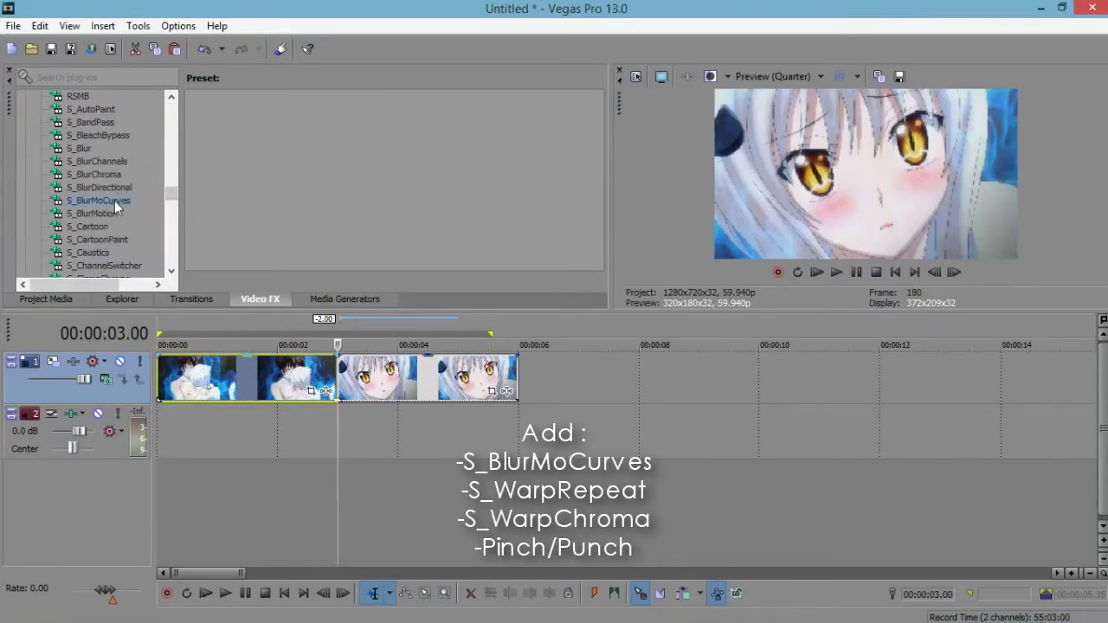
{"action": "left_click_drag", "start_coordinate": [503, 129], "coordinate": [312, 388]}
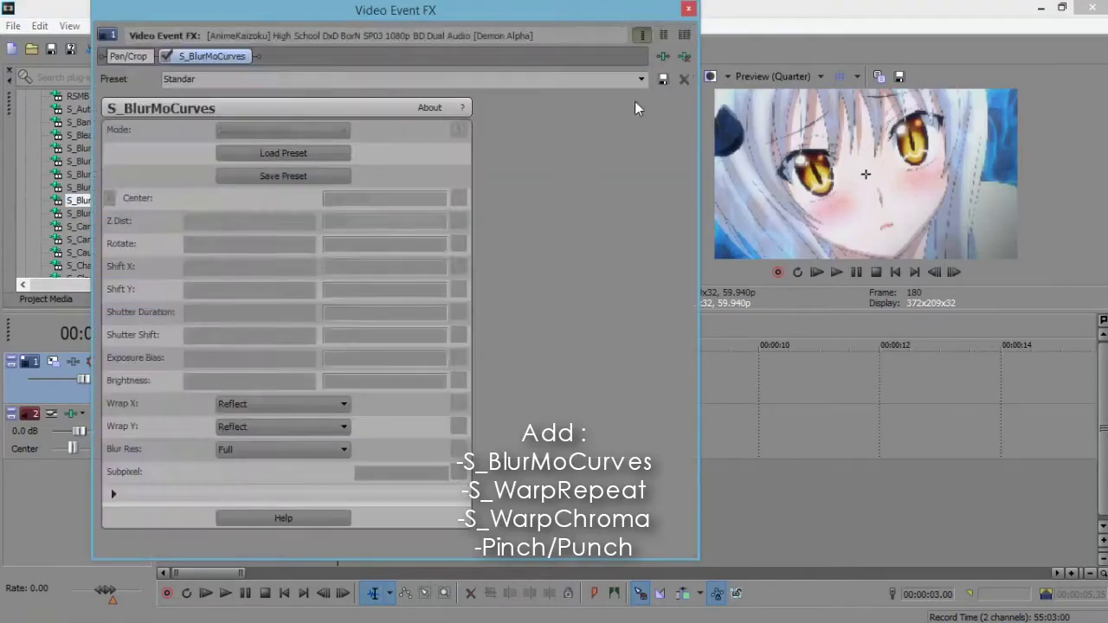
{"action": "left_click", "coordinate": [688, 12]}
Step: Add the S_WarpRepeat effect with its default preset to the first clip
{"action": "left_click_drag", "start_coordinate": [171, 193], "coordinate": [172, 236]}
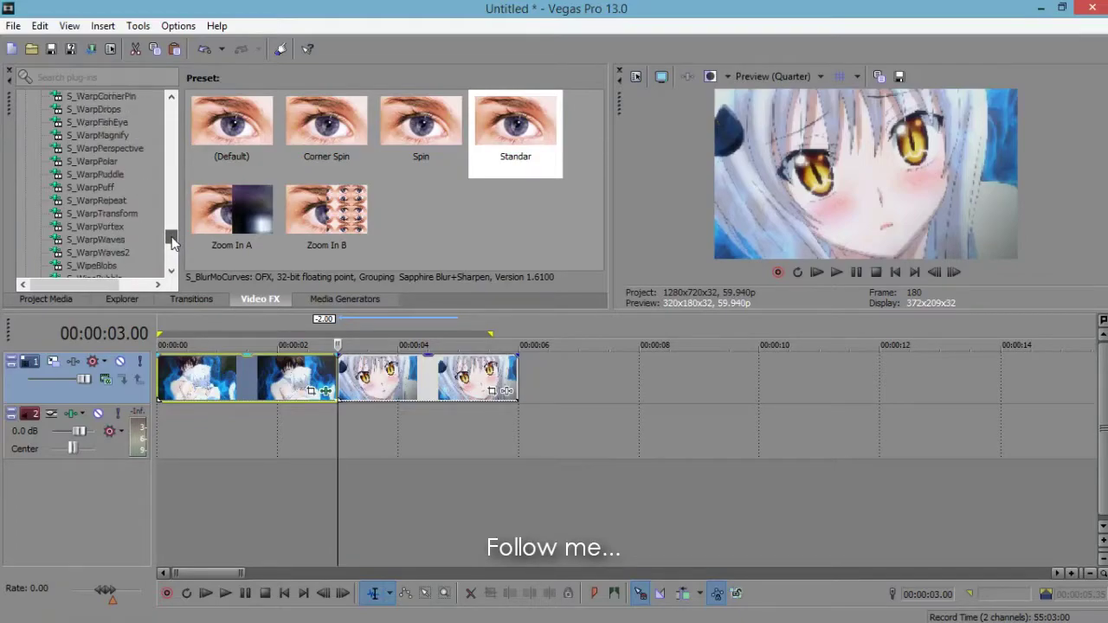
{"action": "left_click", "coordinate": [113, 203]}
{"action": "left_click_drag", "start_coordinate": [246, 142], "coordinate": [257, 380]}
{"action": "left_click_drag", "start_coordinate": [478, 12], "coordinate": [800, 25]}
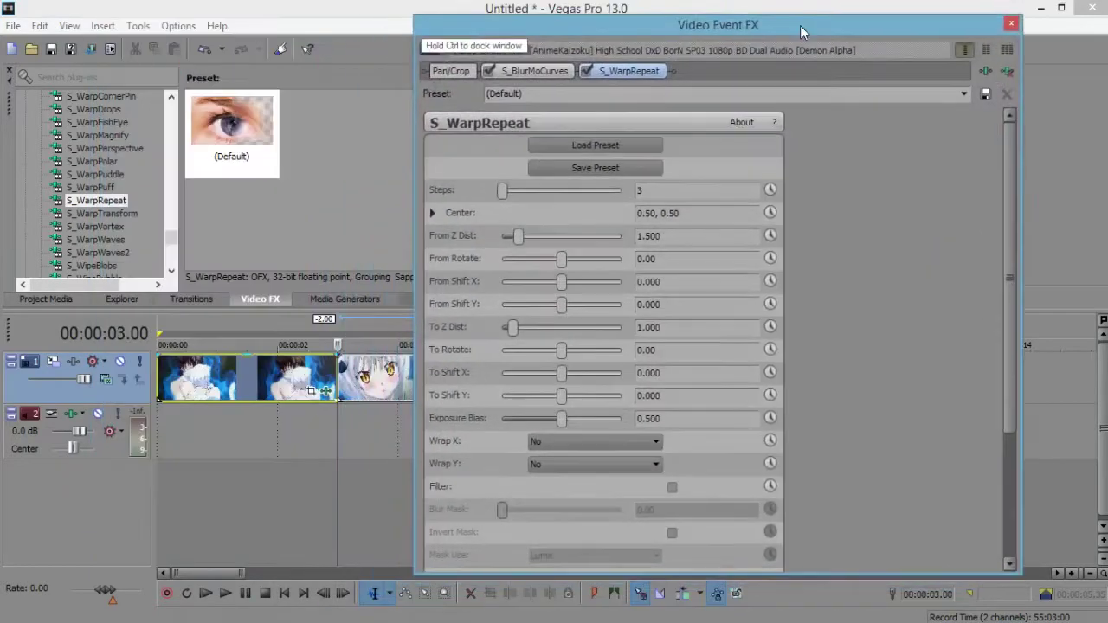
Step: Add the S_WarpChroma effect with its default preset to the first clip's effect chain
{"action": "scroll", "coordinate": [173, 232], "scroll_direction": "up", "scroll_amount": 3}
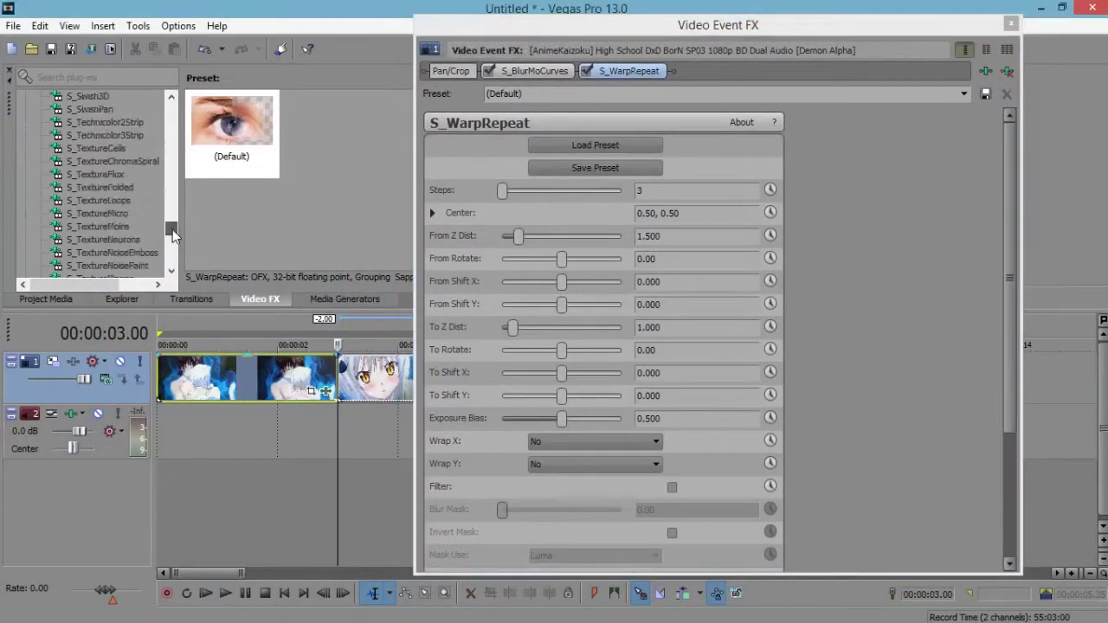
{"action": "left_click", "coordinate": [97, 213]}
{"action": "left_click_drag", "start_coordinate": [232, 130], "coordinate": [725, 93]}
Step: Add Pinch/Punch with the Maximum Pinch, Half Scale preset to the end of the clip's effect chain
{"action": "left_click_drag", "start_coordinate": [176, 235], "coordinate": [145, 178]}
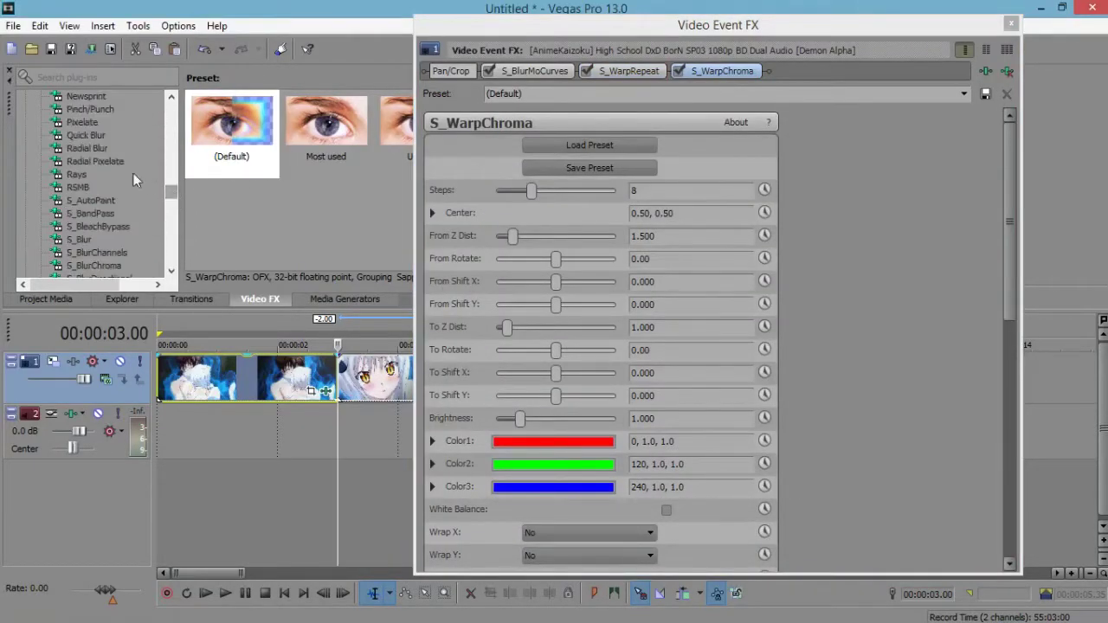
{"action": "left_click", "coordinate": [96, 111]}
{"action": "left_click_drag", "start_coordinate": [297, 226], "coordinate": [830, 82]}
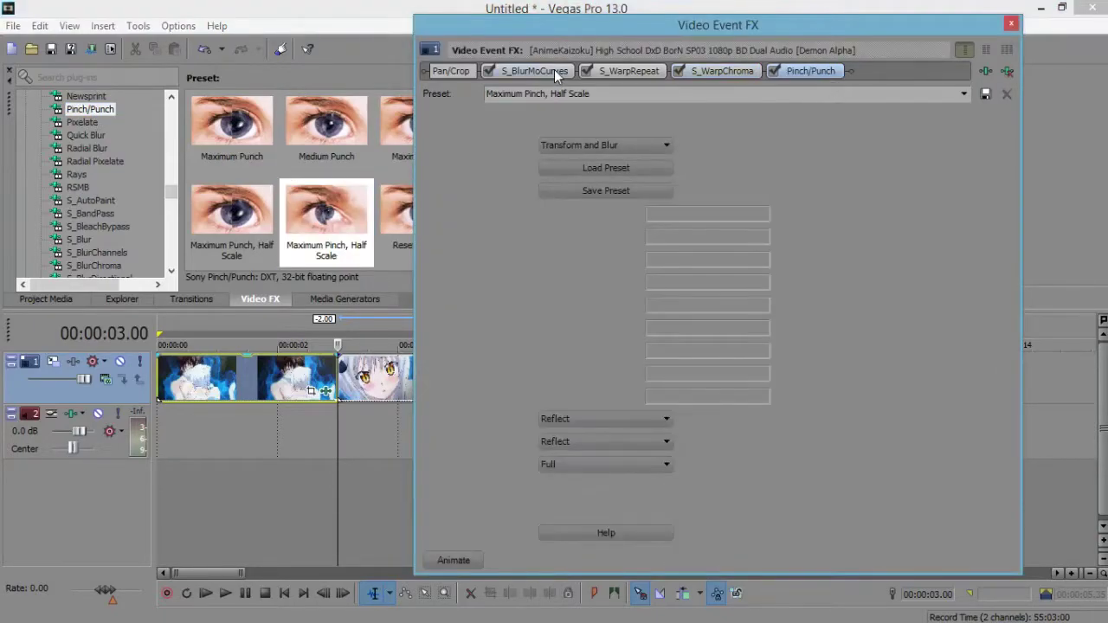
Step: Enable keyframing for Z Dist and Rotate in S_BlurMoCurves and move their initial keyframe to the clip's end at 00:00:03.00
{"action": "left_click", "coordinate": [555, 70]}
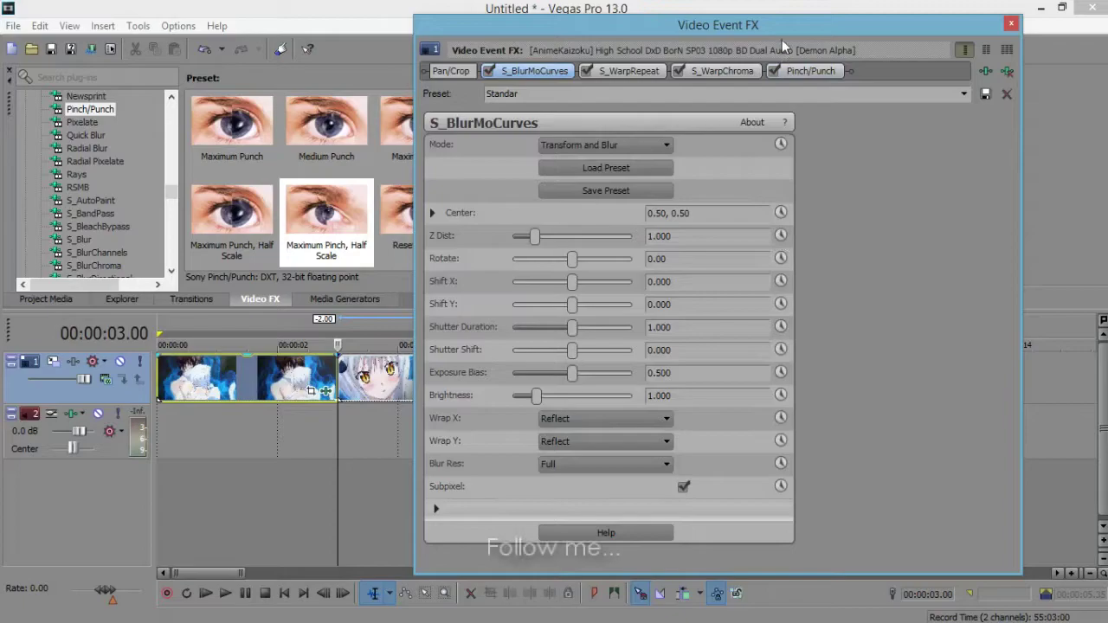
{"action": "left_click_drag", "start_coordinate": [784, 26], "coordinate": [612, 14]}
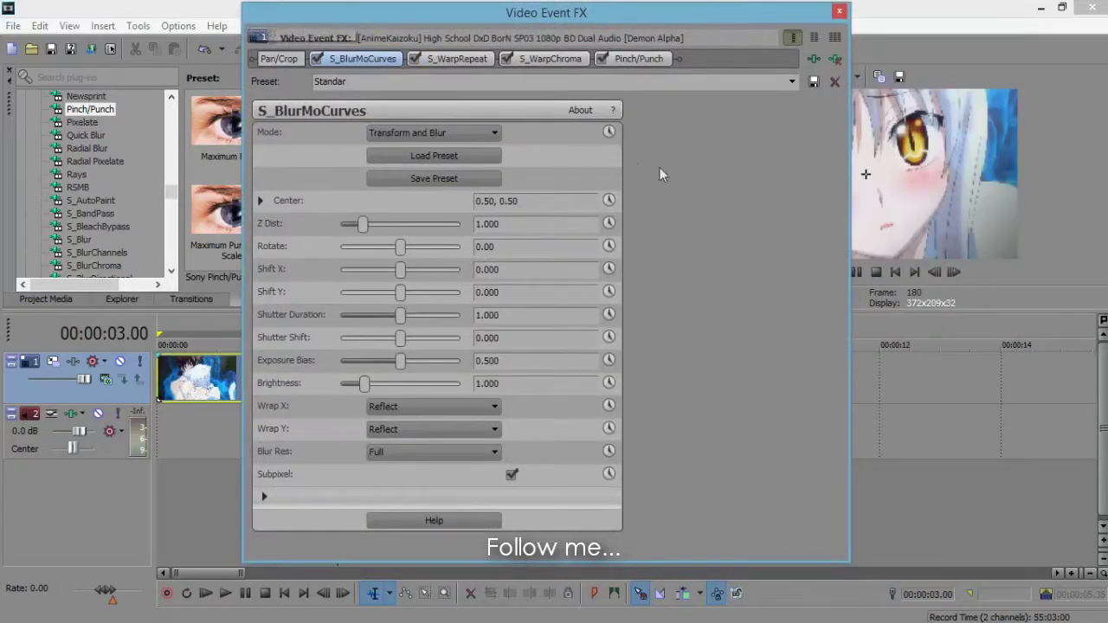
{"action": "left_click", "coordinate": [610, 224]}
{"action": "left_click", "coordinate": [609, 247]}
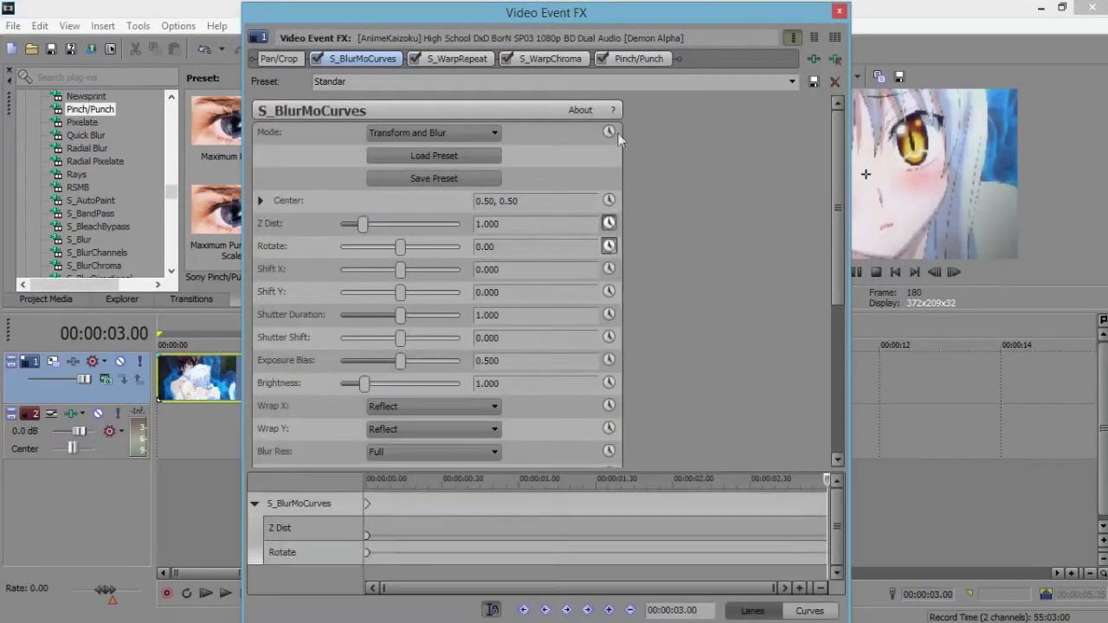
{"action": "left_click_drag", "start_coordinate": [634, 6], "coordinate": [634, 91]}
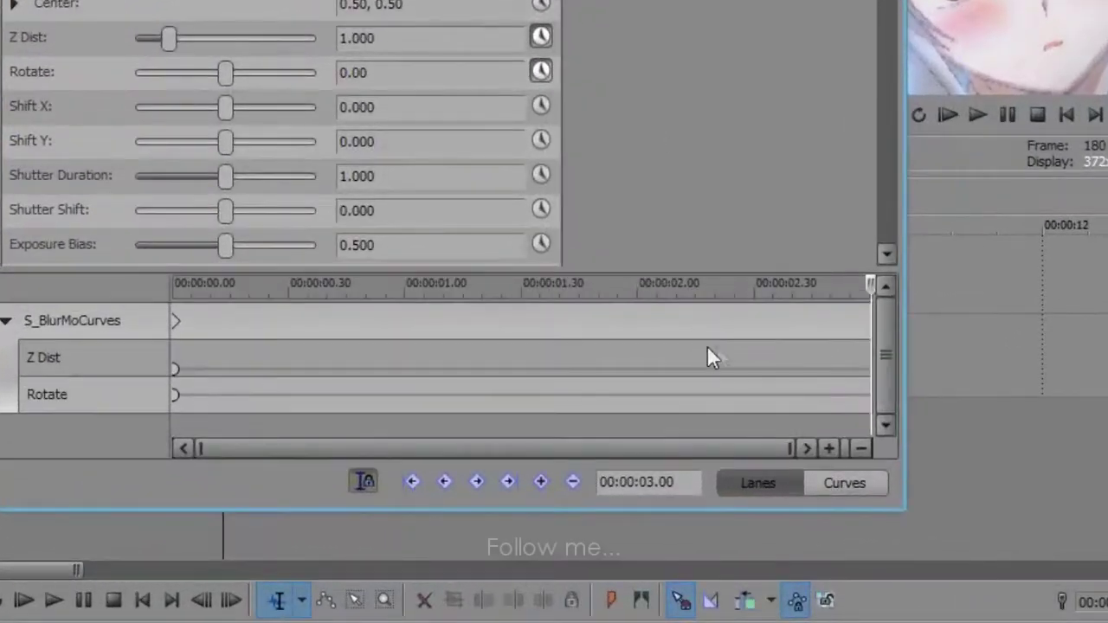
{"action": "left_click_drag", "start_coordinate": [177, 321], "coordinate": [1077, 366]}
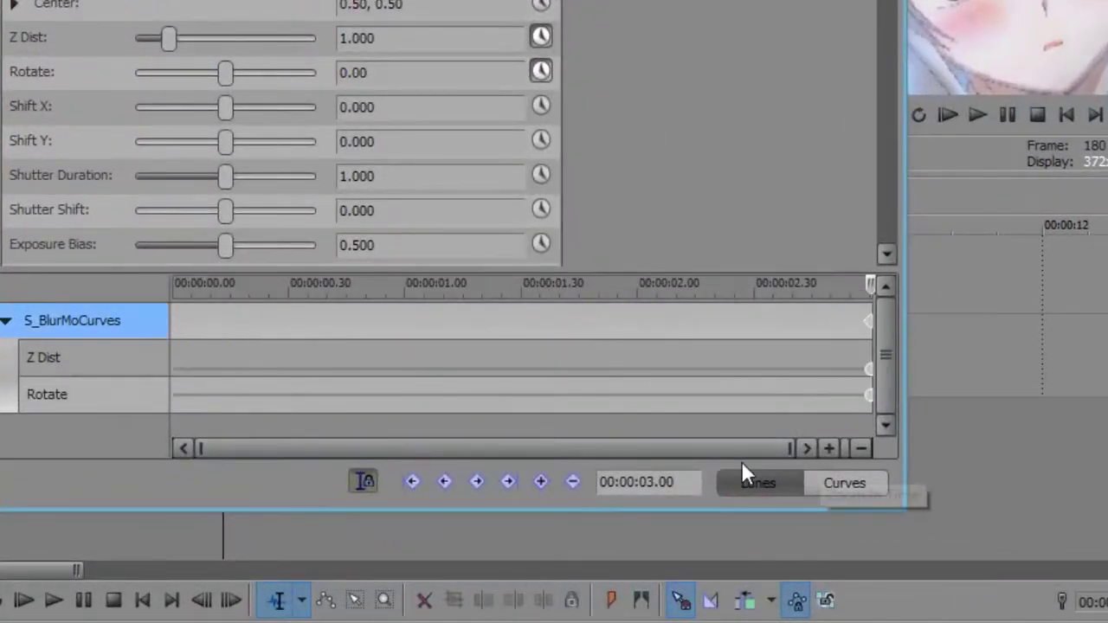
Step: Add an S_BlurMoCurves keyframe at frame 170, 10 frames before the end keyframe
{"action": "key", "text": "alt+Left"}
{"action": "key", "text": "alt+Left"}
{"action": "key", "text": "alt+Left"}
{"action": "key", "text": "alt+Left"}
{"action": "key", "text": "alt+Left"}
{"action": "key", "text": "alt+Left"}
{"action": "key", "text": "alt+Left"}
{"action": "key", "text": "alt+Left"}
{"action": "key", "text": "alt+Left"}
{"action": "key", "text": "alt+Left"}
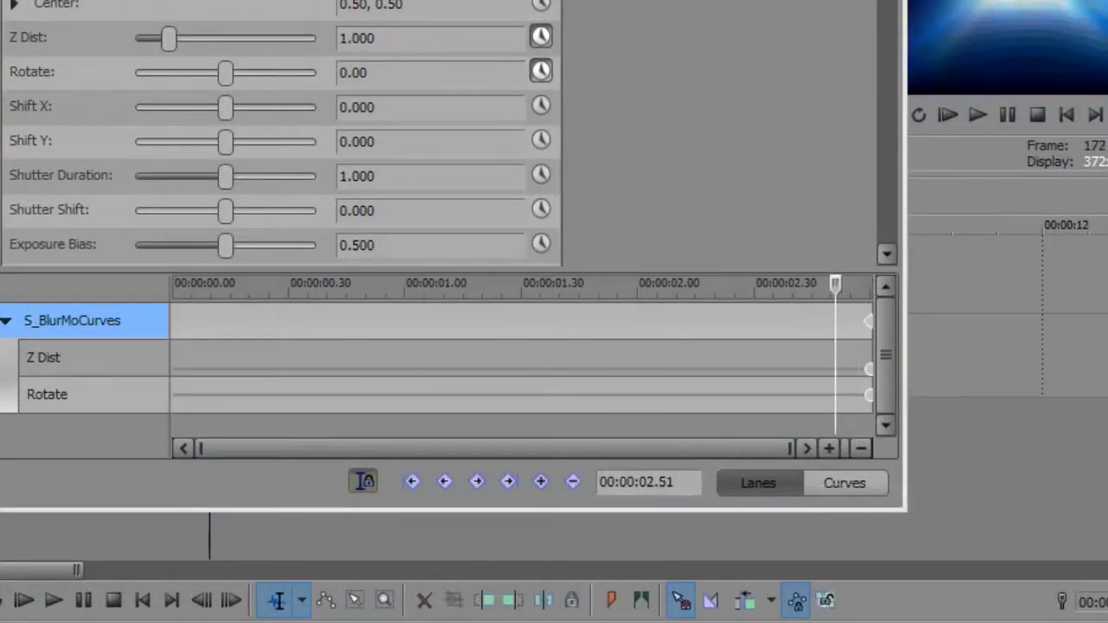
{"action": "left_click", "coordinate": [542, 478]}
Step: Add another S_BlurMoCurves keyframe 10 frames further back, at 00:00:02.40
{"action": "key", "text": "Left"}
{"action": "key", "text": "Left"}
{"action": "key", "text": "Left"}
{"action": "key", "text": "Left"}
{"action": "key", "text": "Left"}
{"action": "key", "text": "Left"}
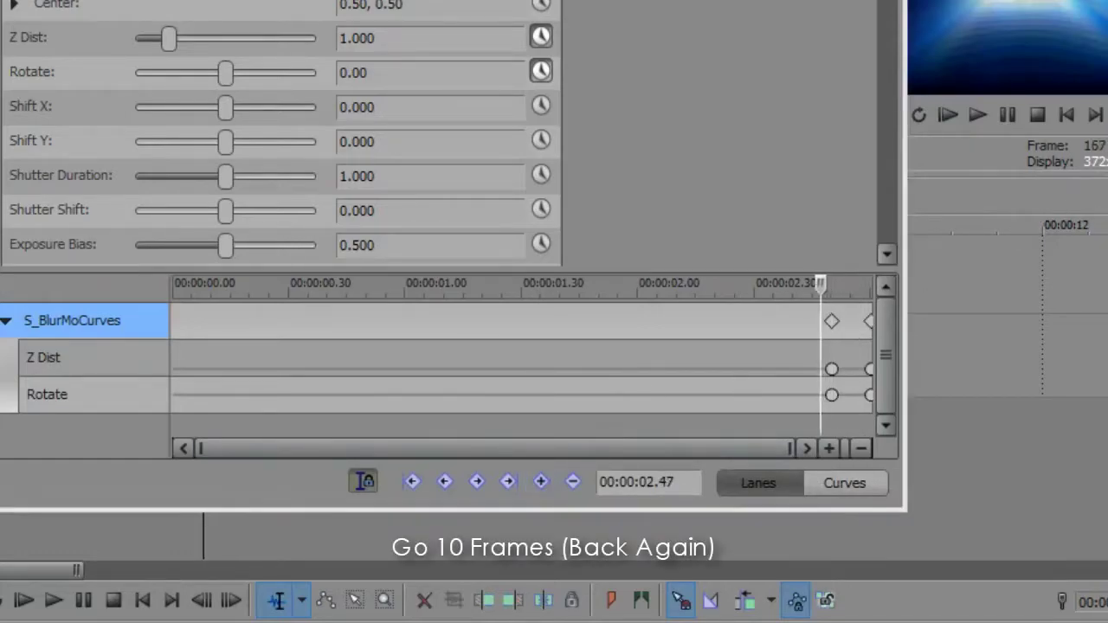
{"action": "key", "text": "Left"}
{"action": "key", "text": "Left"}
{"action": "key", "text": "Left"}
{"action": "key", "text": "Left"}
{"action": "left_click", "coordinate": [539, 478]}
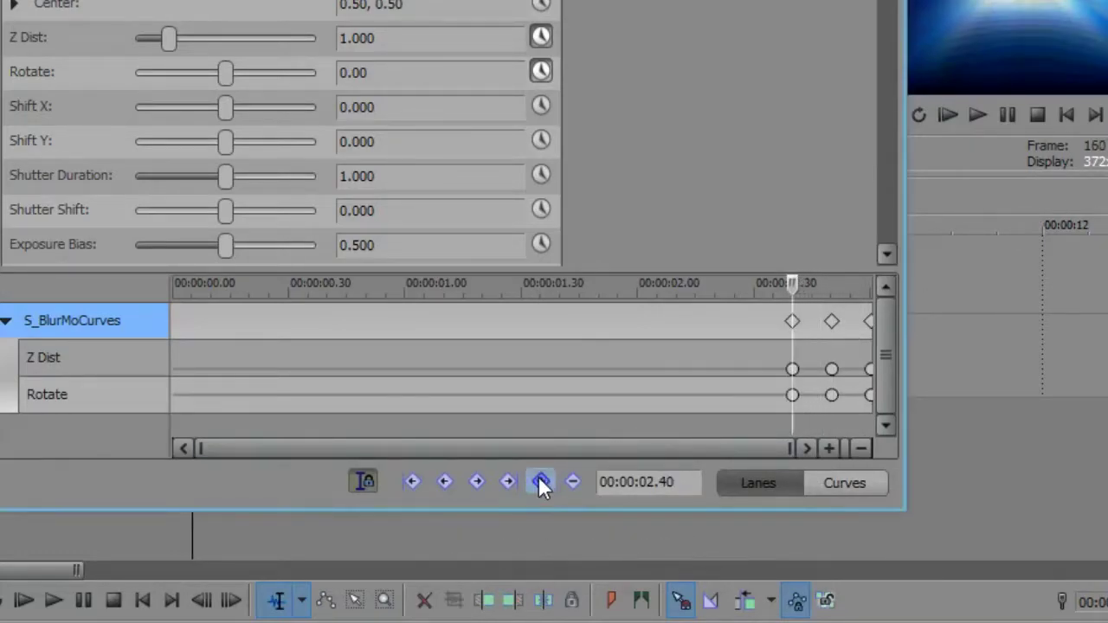
Step: At the middle S_BlurMoCurves keyframe, set Z Dist to 2 and Rotate to 56.33
{"action": "left_click", "coordinate": [832, 322]}
{"action": "left_click_drag", "start_coordinate": [401, 37], "coordinate": [155, 80]}
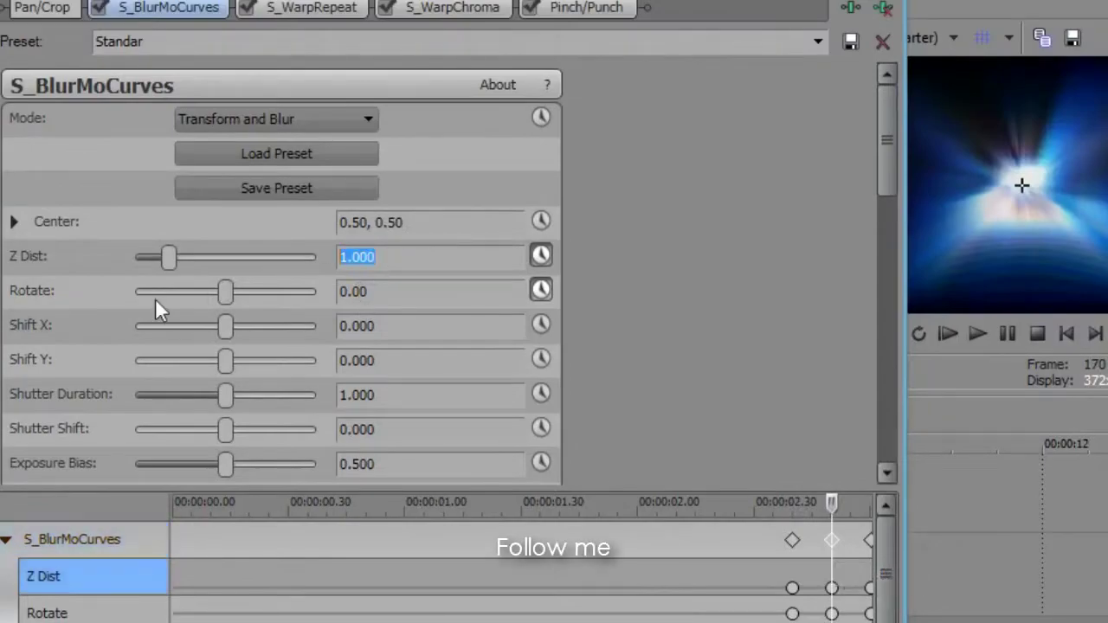
{"action": "type", "text": "2"}
{"action": "key", "text": "Return"}
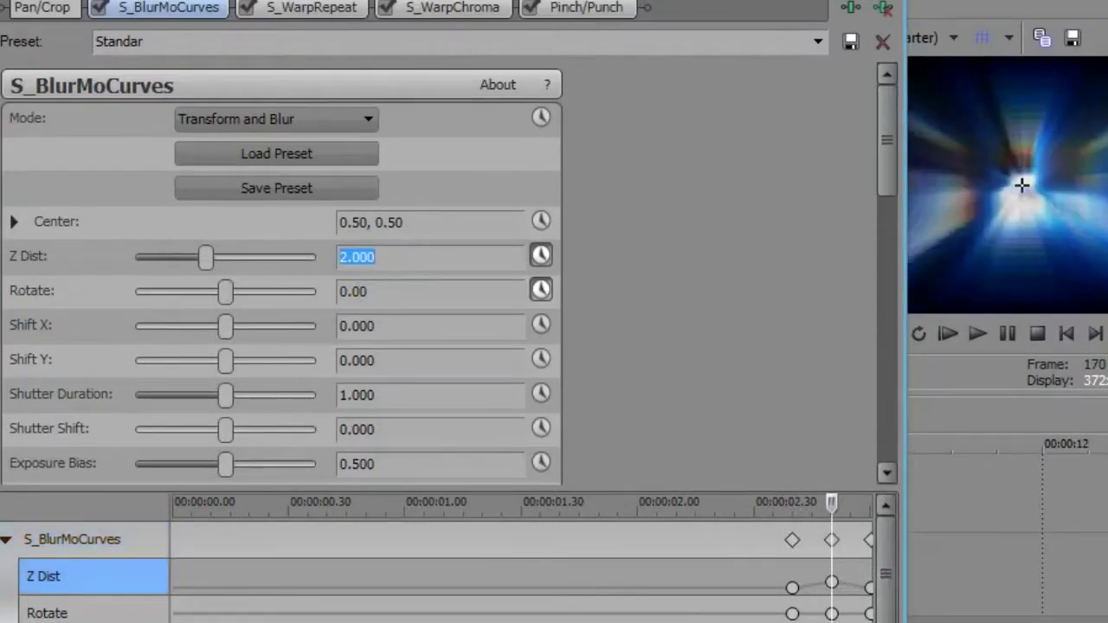
{"action": "left_click", "coordinate": [374, 291]}
{"action": "type", "text": "56.33"}
{"action": "key", "text": "Return"}
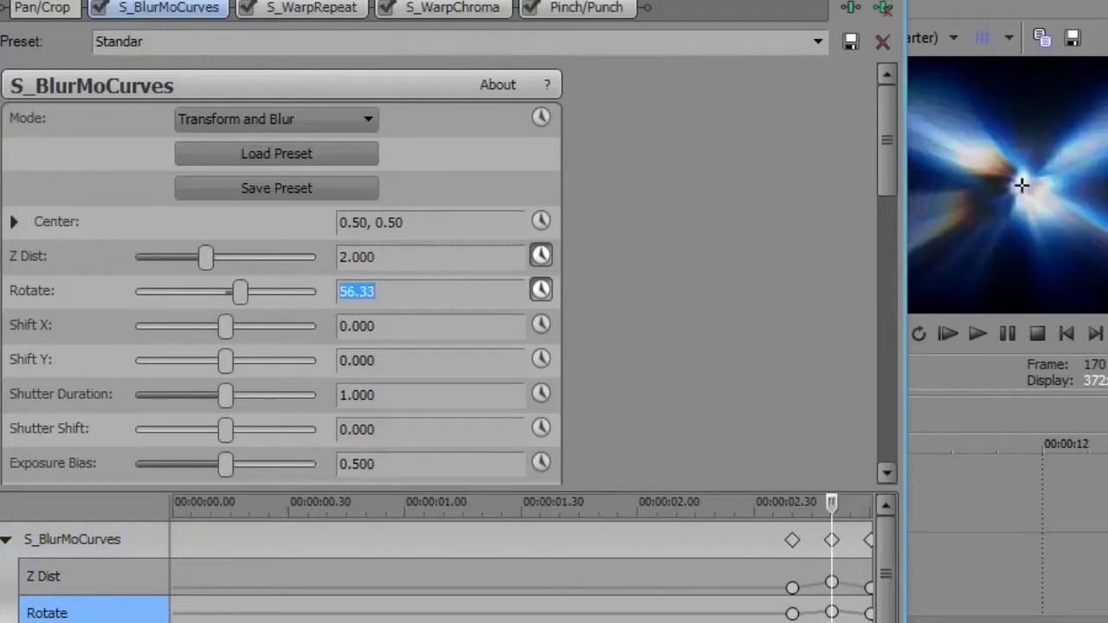
Step: At the last S_BlurMoCurves keyframe, set Z Dist to 5 and Rotate to 110.20
{"action": "left_click", "coordinate": [870, 541]}
{"action": "left_click", "coordinate": [432, 257]}
{"action": "type", "text": "5"}
{"action": "key", "text": "Return"}
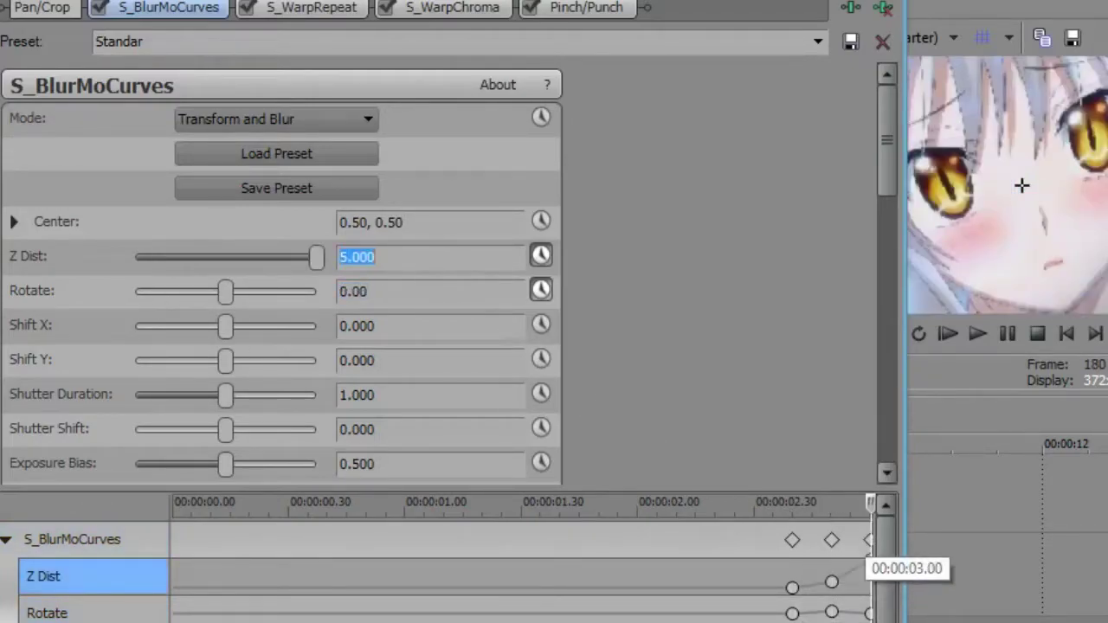
{"action": "left_click", "coordinate": [387, 292]}
{"action": "type", "text": "110"}
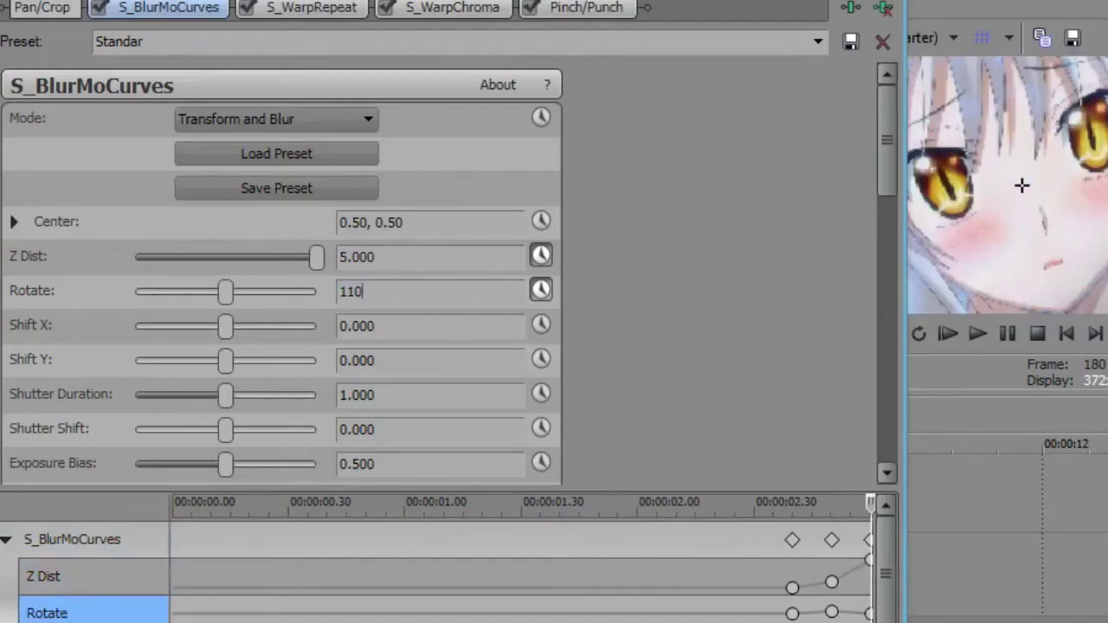
{"action": "type", "text": ".20"}
{"action": "key", "text": "Return"}
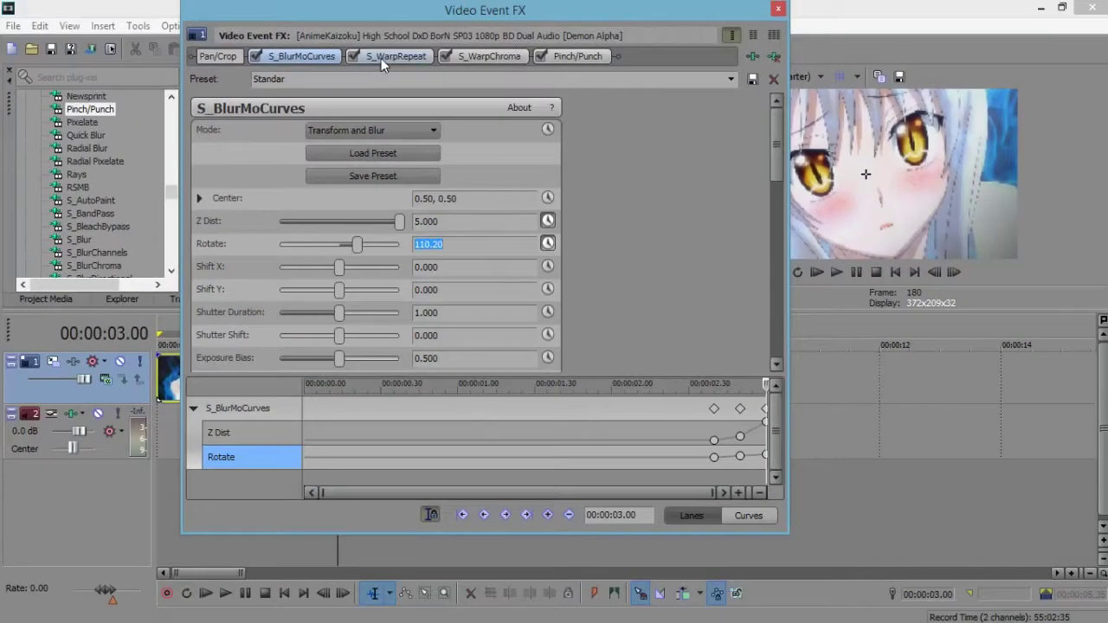
Step: In the S_WarpRepeat settings, set Steps to 20 and From Z Dist to 1.000
{"action": "left_click", "coordinate": [310, 7]}
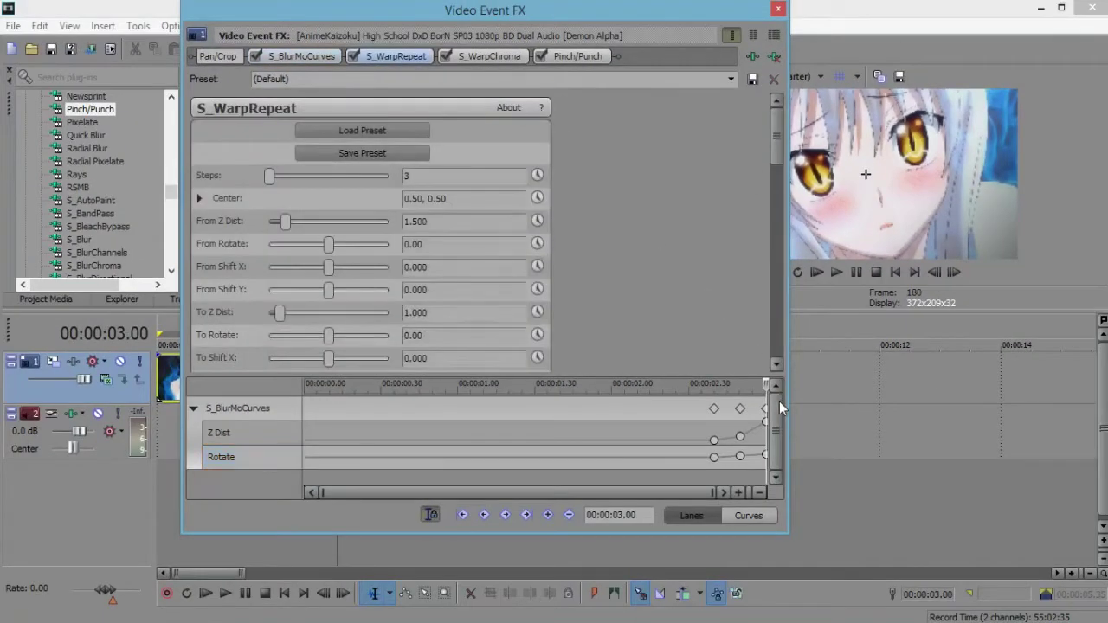
{"action": "type", "text": "2"}
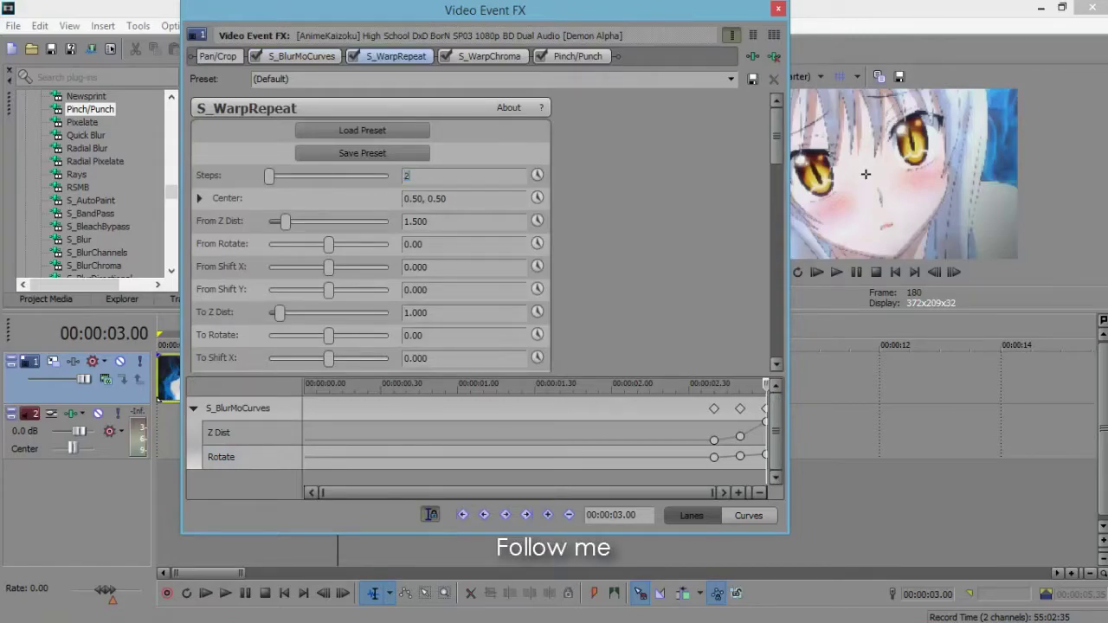
{"action": "type", "text": "0"}
{"action": "key", "text": "Return"}
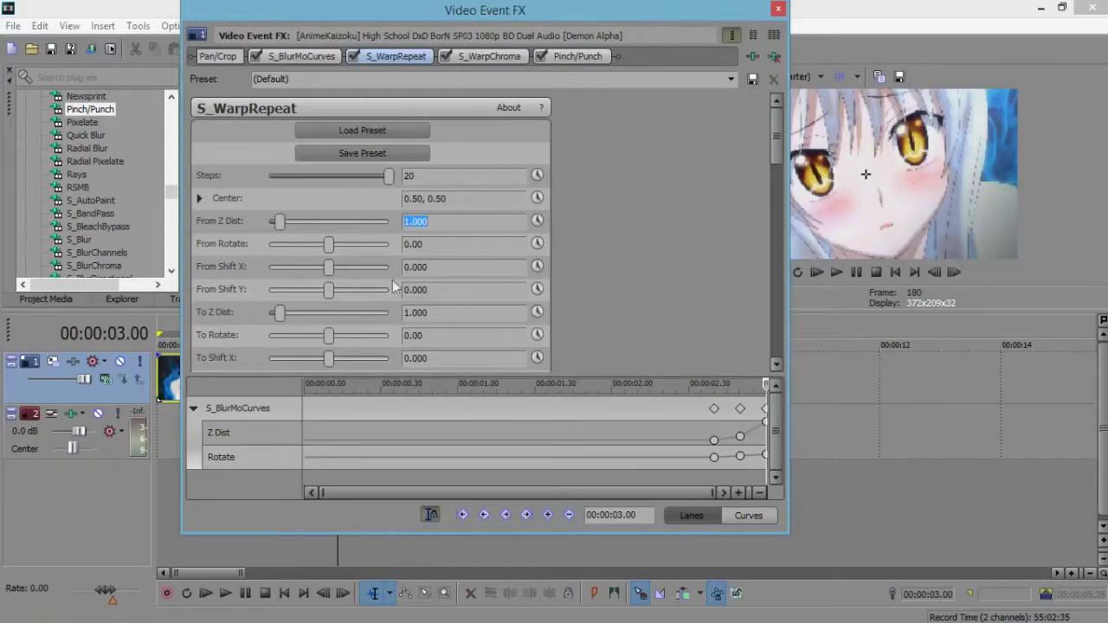
Step: Enable keyframing for From Z Dist and From Rotate in S_WarpRepeat and move the initial keyframe to 00:00:03.00
{"action": "left_click", "coordinate": [539, 221]}
{"action": "left_click_drag", "start_coordinate": [775, 405], "coordinate": [782, 445]}
{"action": "left_click", "coordinate": [308, 433]}
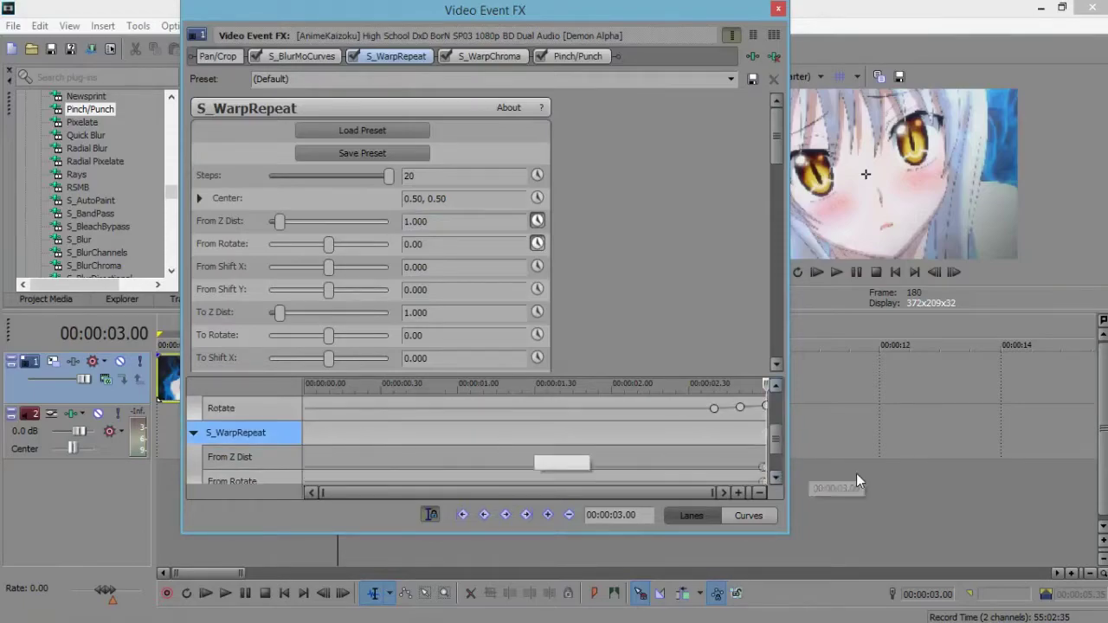
Step: Add an S_WarpRepeat keyframe 8 frames before the clip's end, at 00:00:02.52
{"action": "left_click", "coordinate": [935, 273]}
{"action": "left_click", "coordinate": [935, 273]}
{"action": "left_click", "coordinate": [935, 273]}
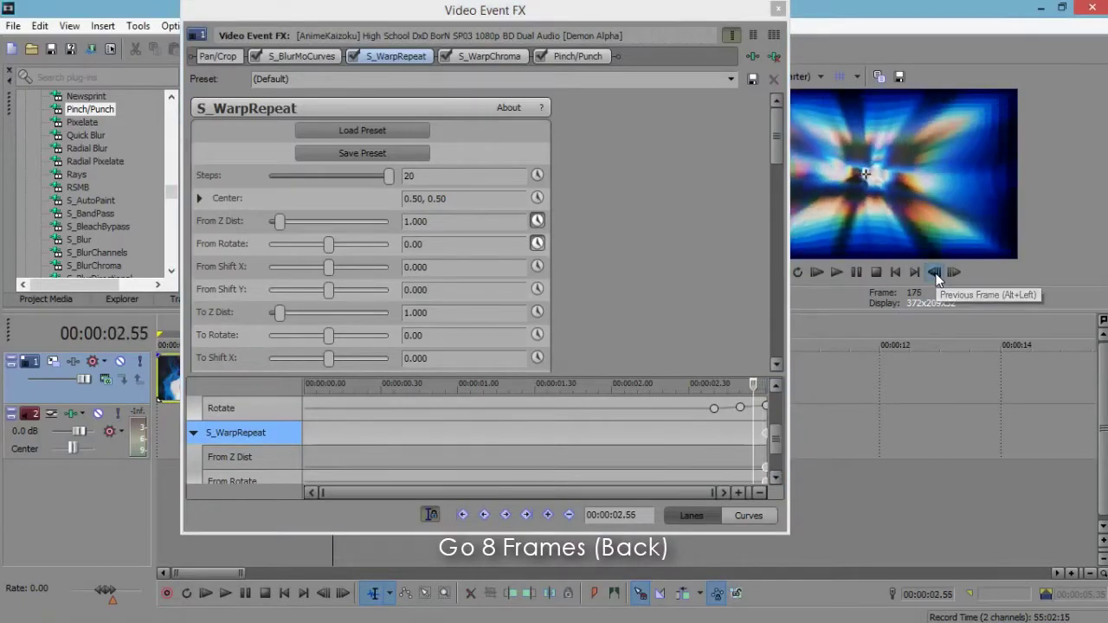
{"action": "left_click", "coordinate": [935, 273]}
{"action": "left_click", "coordinate": [935, 272]}
{"action": "left_click", "coordinate": [935, 273]}
{"action": "left_click", "coordinate": [548, 515]}
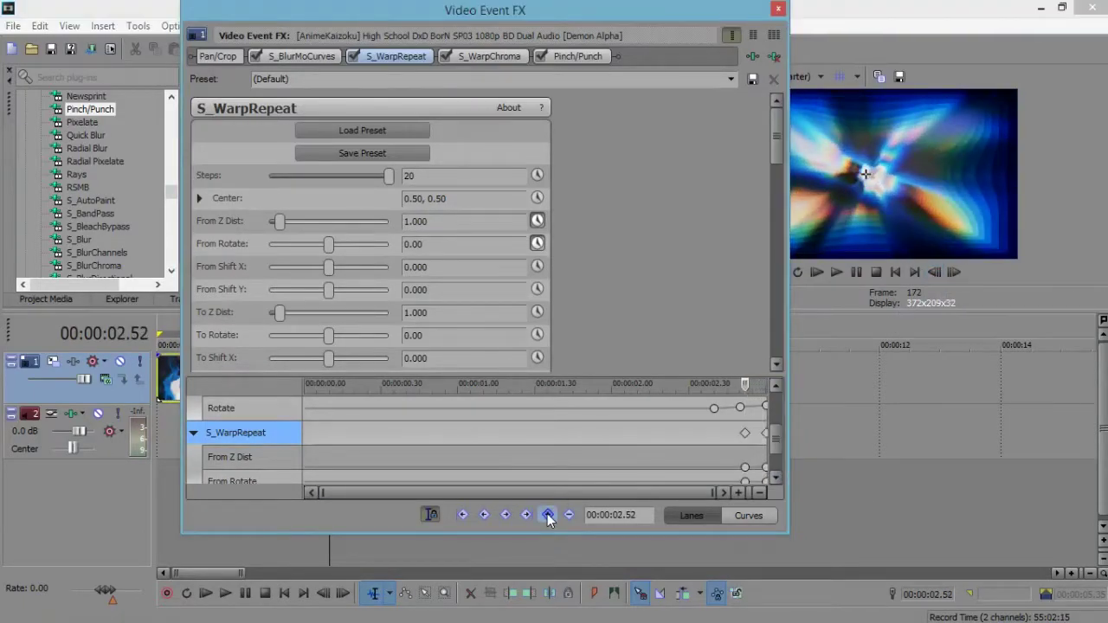
Step: Add another S_WarpRepeat keyframe 12 frames further back, at 00:00:02.40
{"action": "left_click", "coordinate": [936, 272]}
{"action": "left_click", "coordinate": [937, 272]}
{"action": "left_click", "coordinate": [938, 272]}
{"action": "left_click", "coordinate": [938, 271]}
{"action": "left_click", "coordinate": [937, 272]}
{"action": "left_click", "coordinate": [937, 272]}
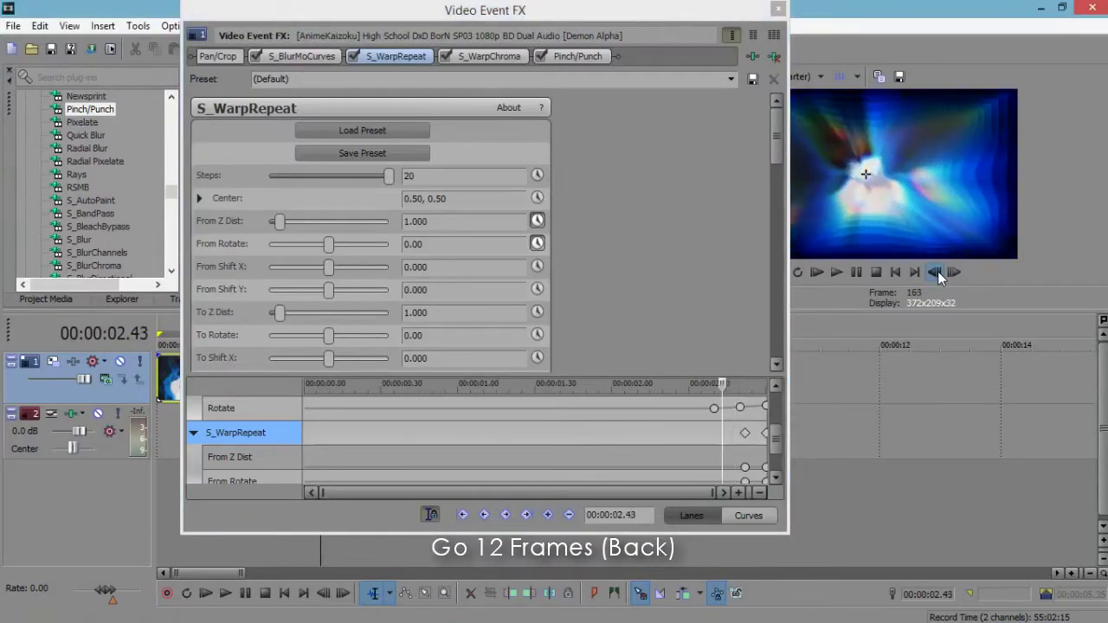
{"action": "left_click", "coordinate": [937, 272]}
{"action": "left_click", "coordinate": [937, 271]}
{"action": "left_click", "coordinate": [937, 271]}
{"action": "left_click", "coordinate": [548, 515]}
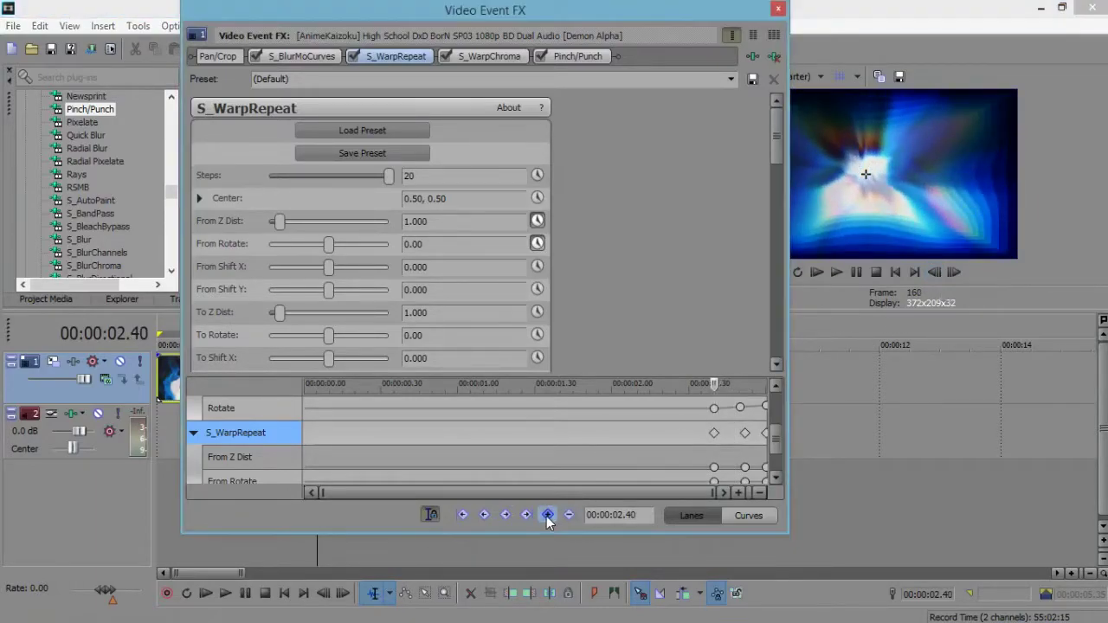
Step: At the middle S_WarpRepeat keyframe, set From Z Dist to 0.639 and From Rotate to 20.20
{"action": "left_click", "coordinate": [746, 433]}
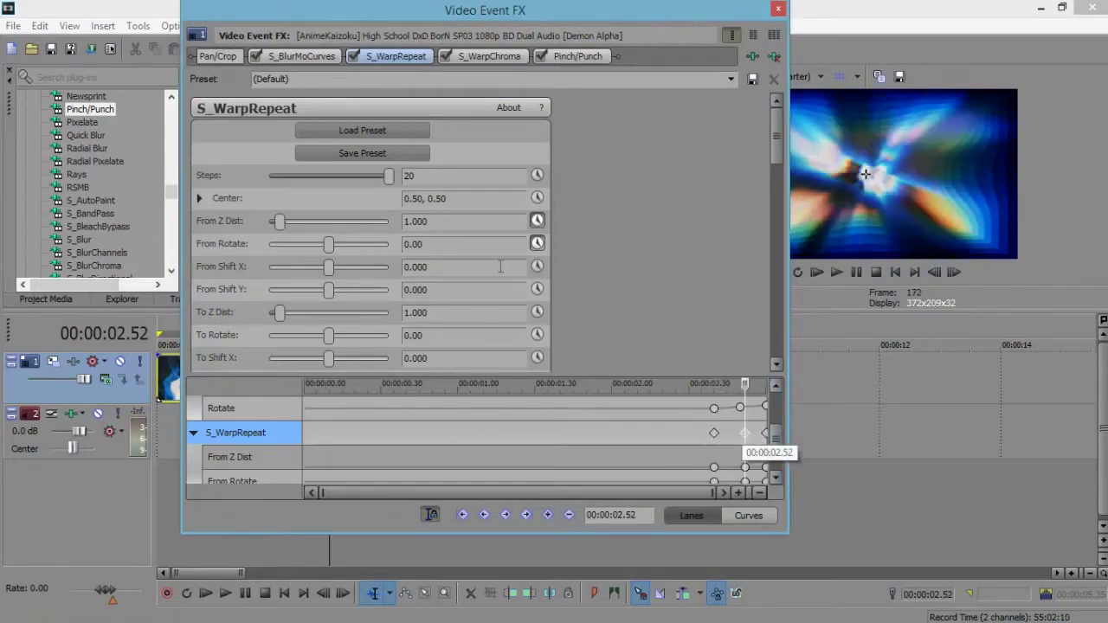
{"action": "left_click_drag", "start_coordinate": [437, 223], "coordinate": [258, 244]}
{"action": "type", "text": ".63"}
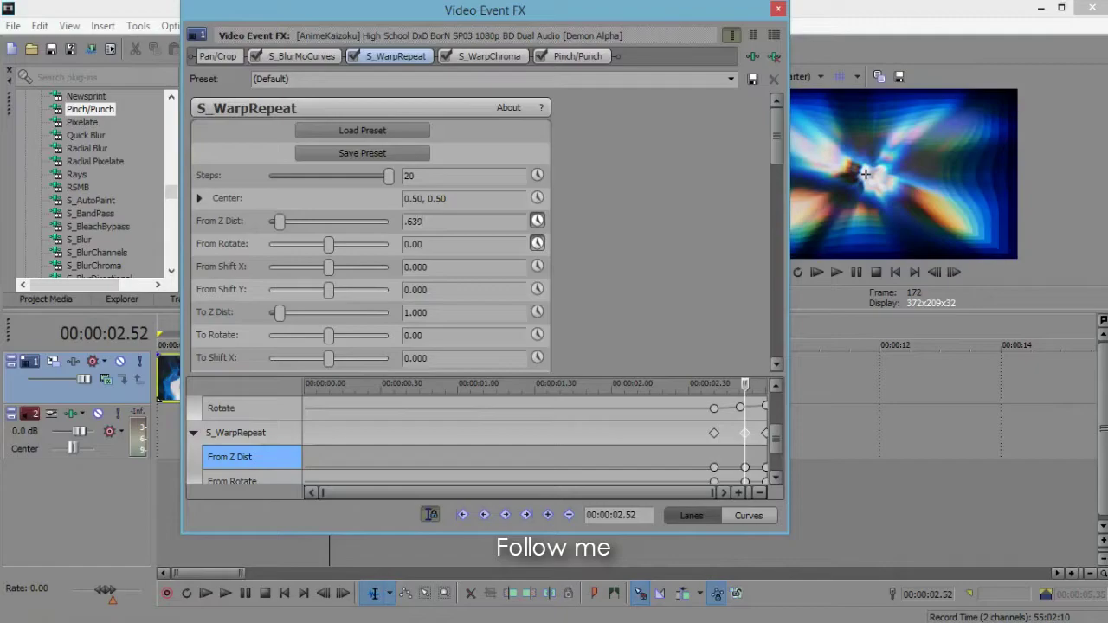
{"action": "type", "text": "9"}
{"action": "key", "text": "Return"}
{"action": "key", "text": "Tab"}
{"action": "type", "text": "20.20"}
{"action": "key", "text": "Return"}
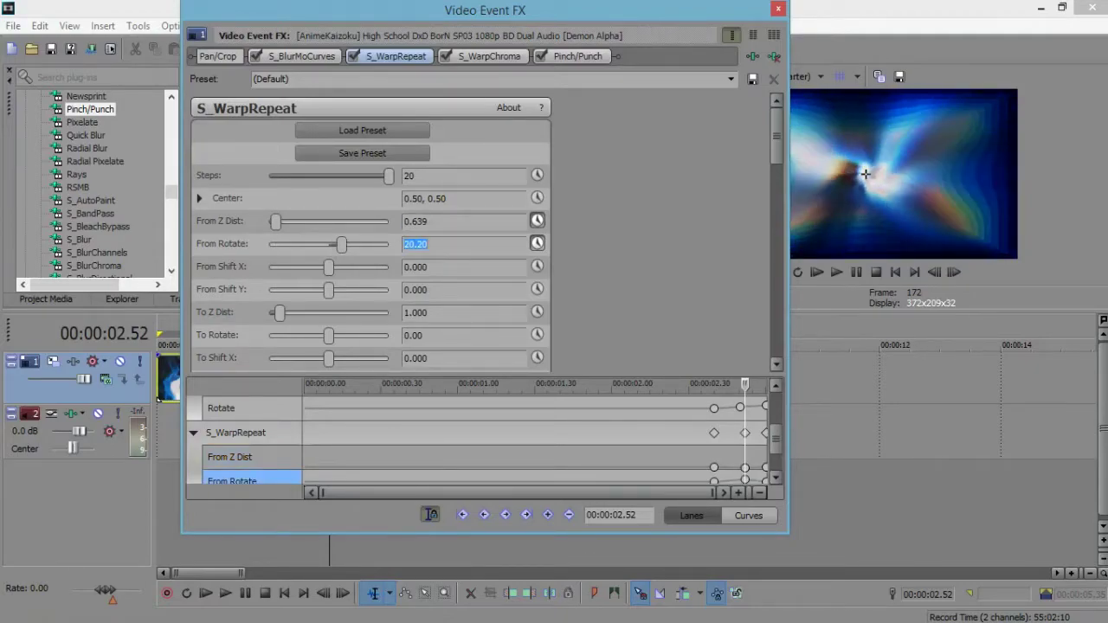
Step: At the last S_WarpRepeat keyframe, set From Z Dist to 0.639 and From Rotate to 32.45
{"action": "left_click", "coordinate": [765, 433]}
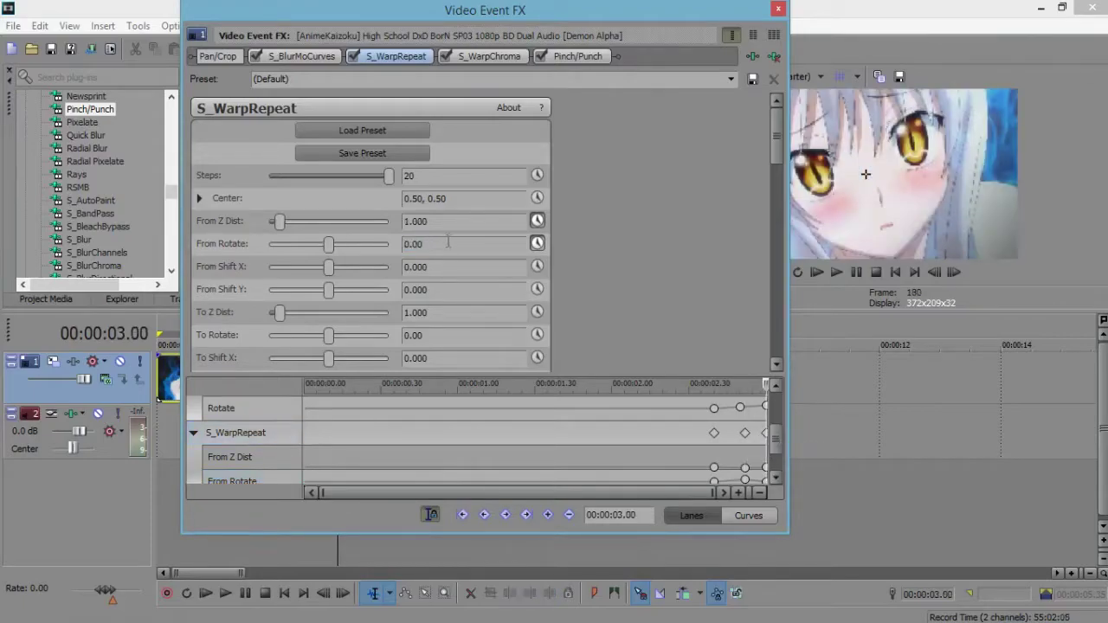
{"action": "left_click_drag", "start_coordinate": [443, 222], "coordinate": [287, 235]}
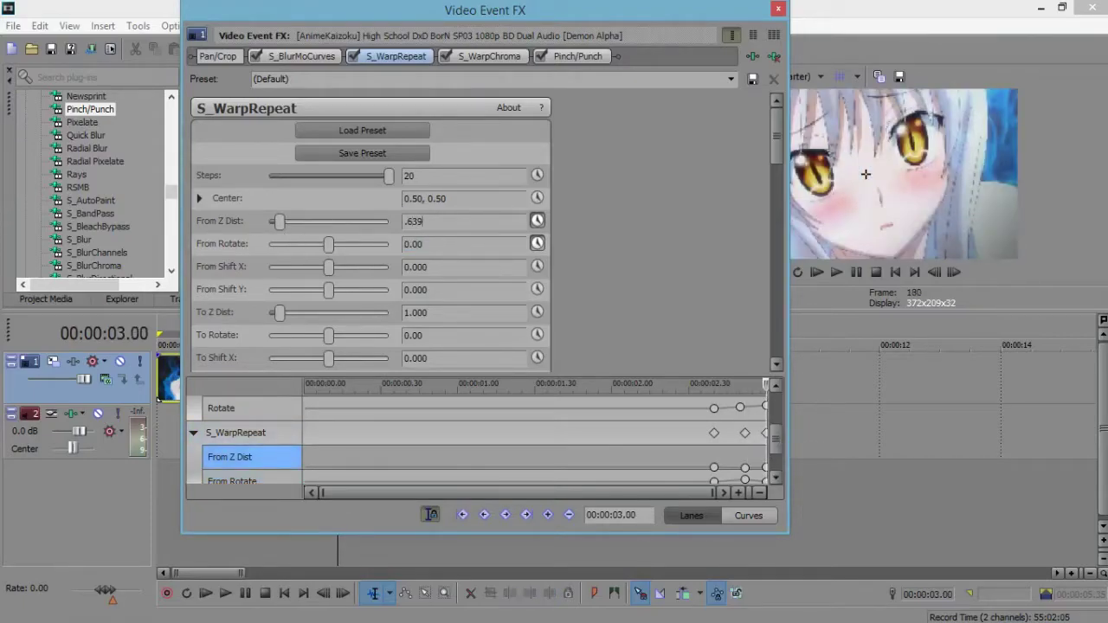
{"action": "key", "text": "Down"}
{"action": "type", "text": "32.45"}
{"action": "key", "text": "Return"}
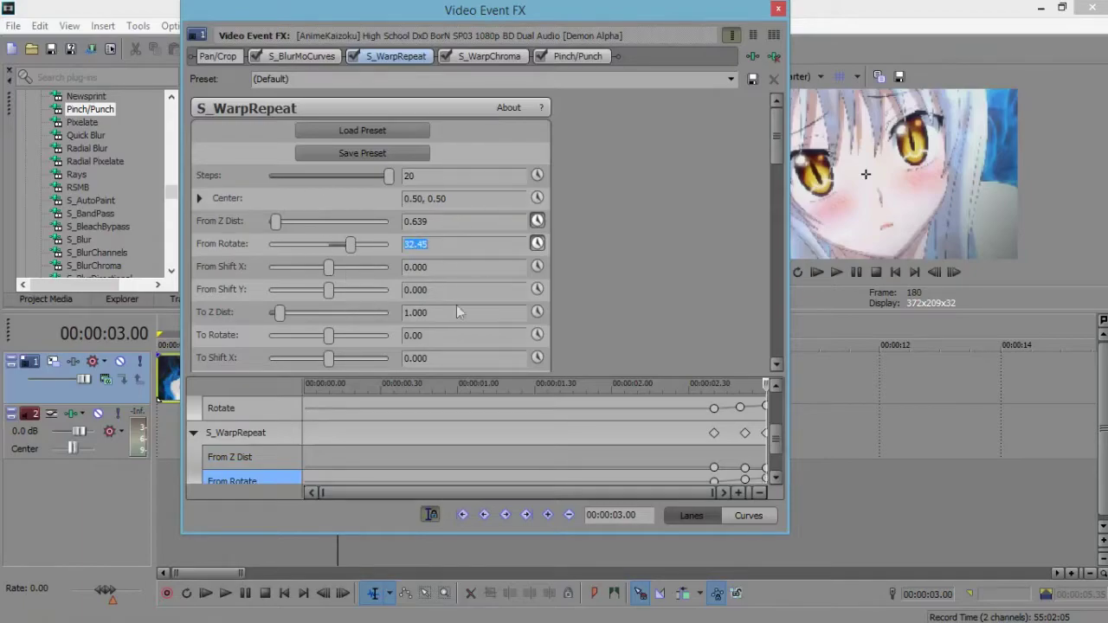
Step: In the first clip's S_WarpChroma effect, set Steps to 3 and From Z Dist to 1
{"action": "left_click", "coordinate": [776, 478]}
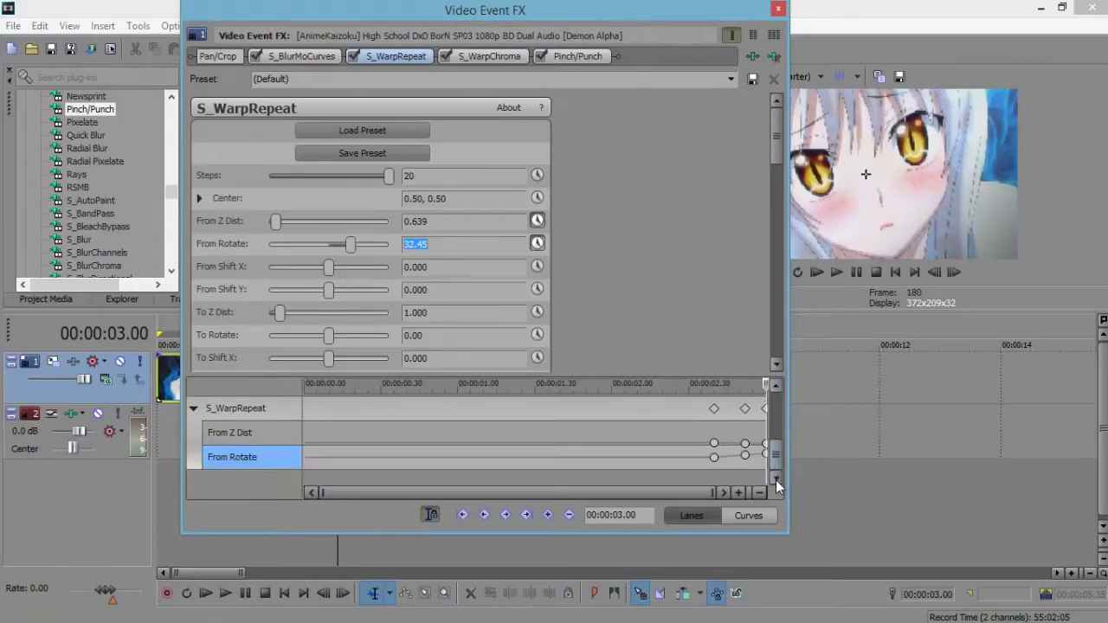
{"action": "left_click", "coordinate": [480, 55]}
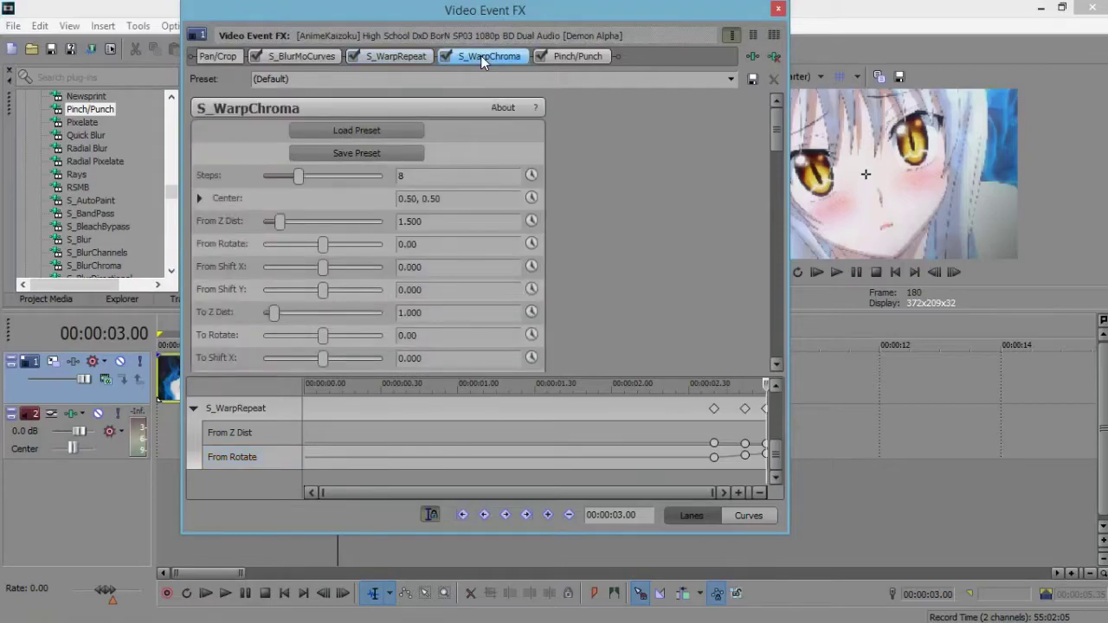
{"action": "left_click_drag", "start_coordinate": [418, 175], "coordinate": [371, 180]}
{"action": "type", "text": "20"}
{"action": "key", "text": "Return"}
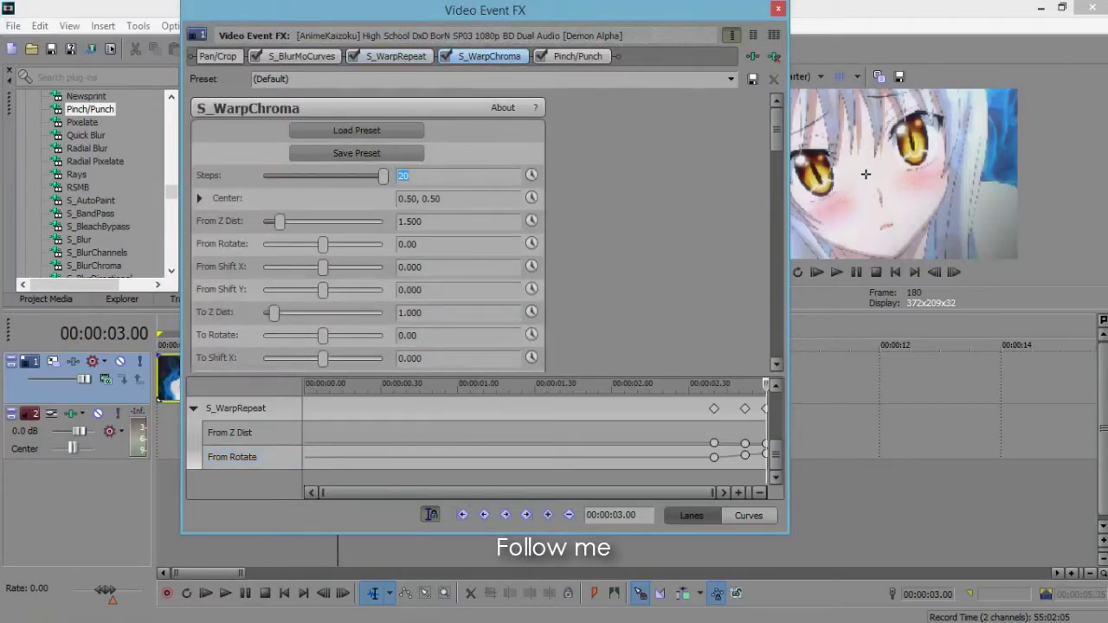
{"action": "key", "text": "Tab"}
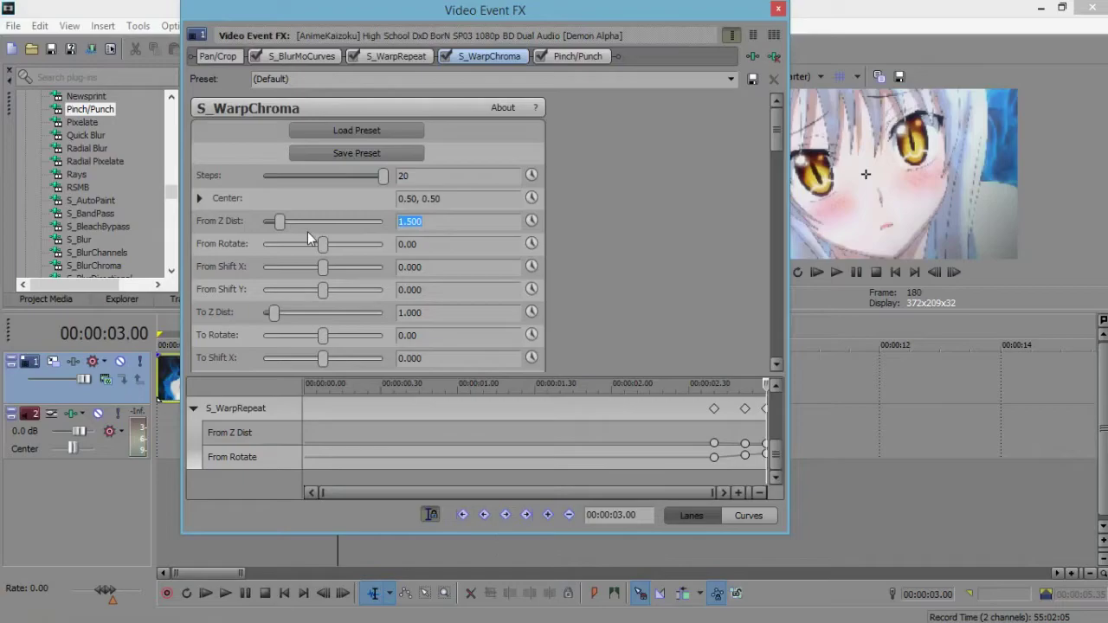
{"action": "type", "text": "1"}
{"action": "key", "text": "Return"}
{"action": "left_click", "coordinate": [434, 178]}
{"action": "type", "text": "3"}
{"action": "key", "text": "Return"}
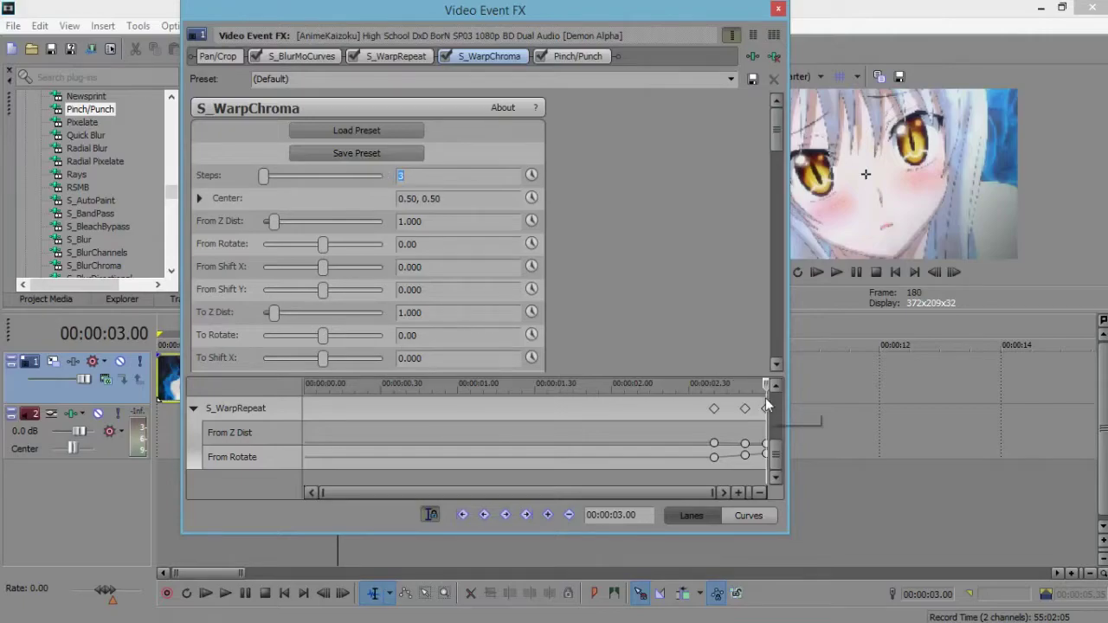
Step: Animate S_WarpChroma's From Z Dist and move its starting keyframe to the clip's end at 00:00:03.00
{"action": "left_click", "coordinate": [531, 222]}
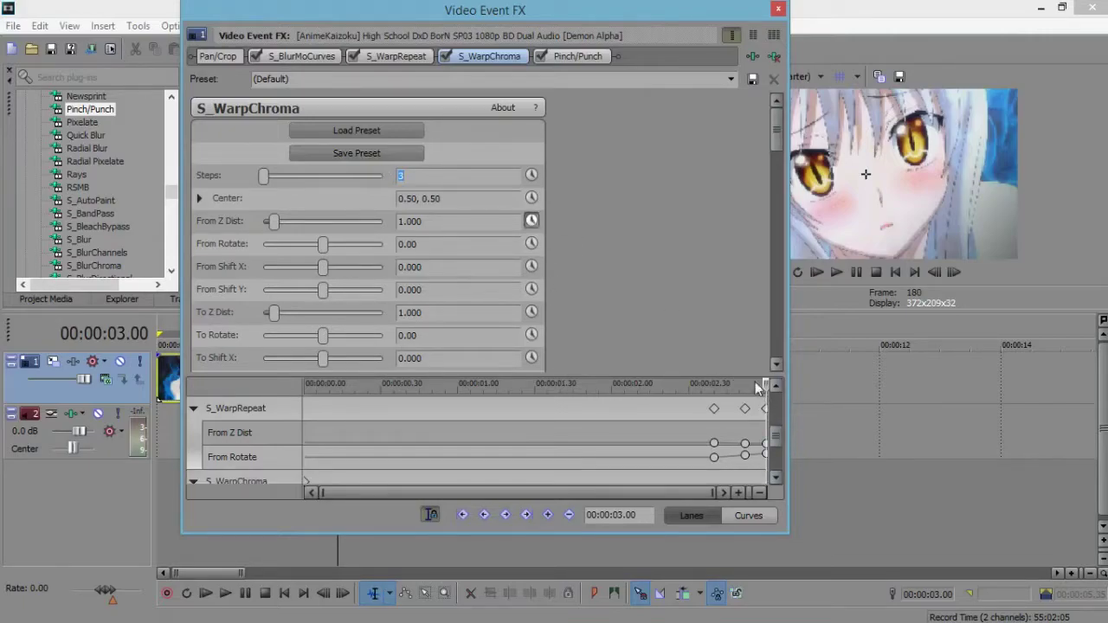
{"action": "left_click", "coordinate": [774, 476]}
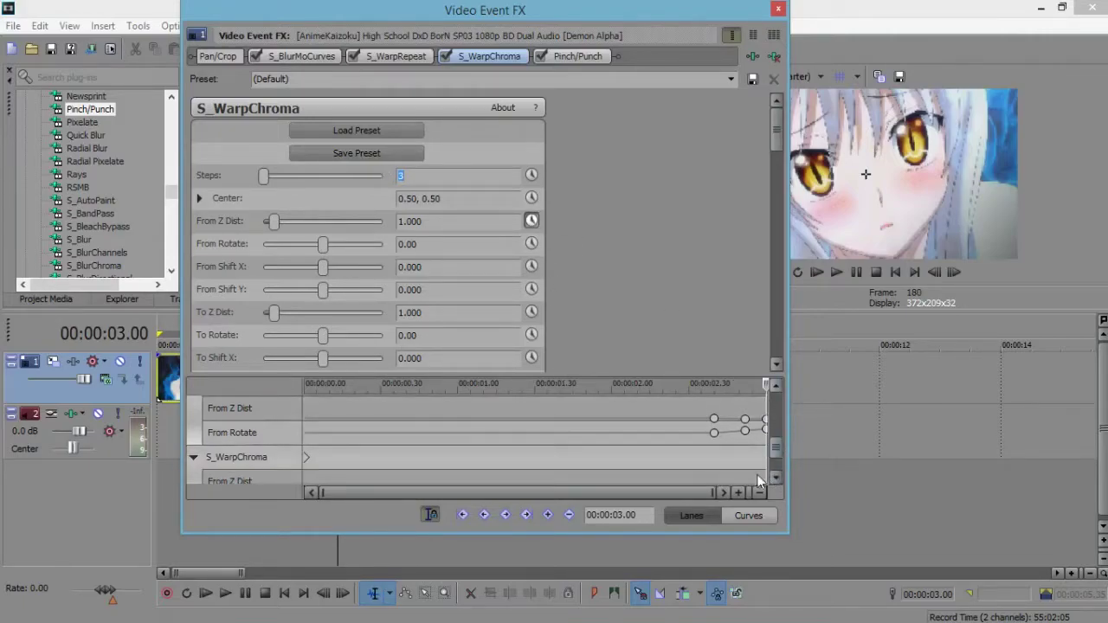
{"action": "left_click", "coordinate": [777, 478]}
{"action": "left_click", "coordinate": [313, 434]}
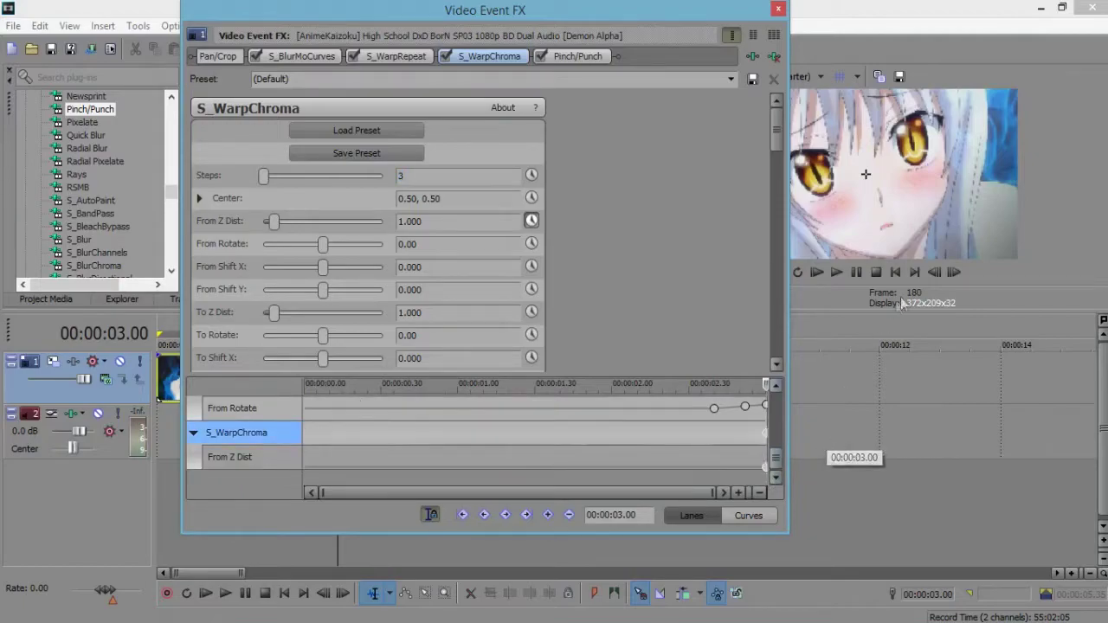
Step: Add an S_WarpChroma keyframe 15 frames before the clip's end, at 00:00:02.45
{"action": "left_click", "coordinate": [936, 272]}
{"action": "left_click", "coordinate": [938, 274]}
{"action": "left_click", "coordinate": [938, 275]}
{"action": "left_click", "coordinate": [938, 274]}
{"action": "left_click", "coordinate": [938, 274]}
{"action": "left_click", "coordinate": [938, 274]}
{"action": "left_click", "coordinate": [939, 274]}
{"action": "left_click", "coordinate": [939, 274]}
{"action": "left_click", "coordinate": [938, 274]}
{"action": "left_click", "coordinate": [936, 272]}
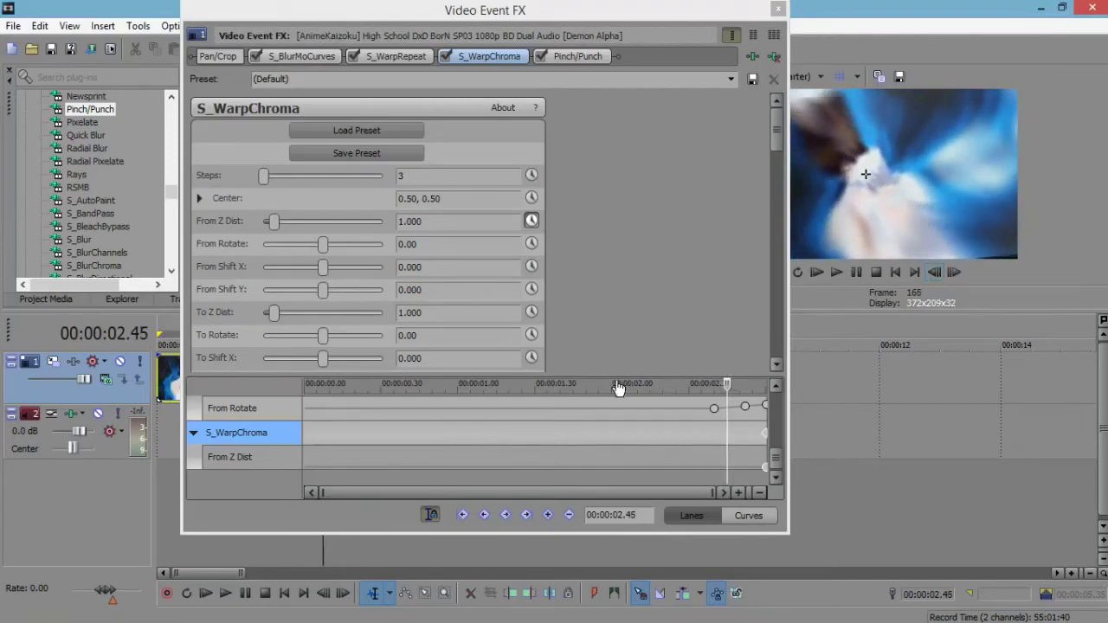
{"action": "left_click", "coordinate": [547, 515]}
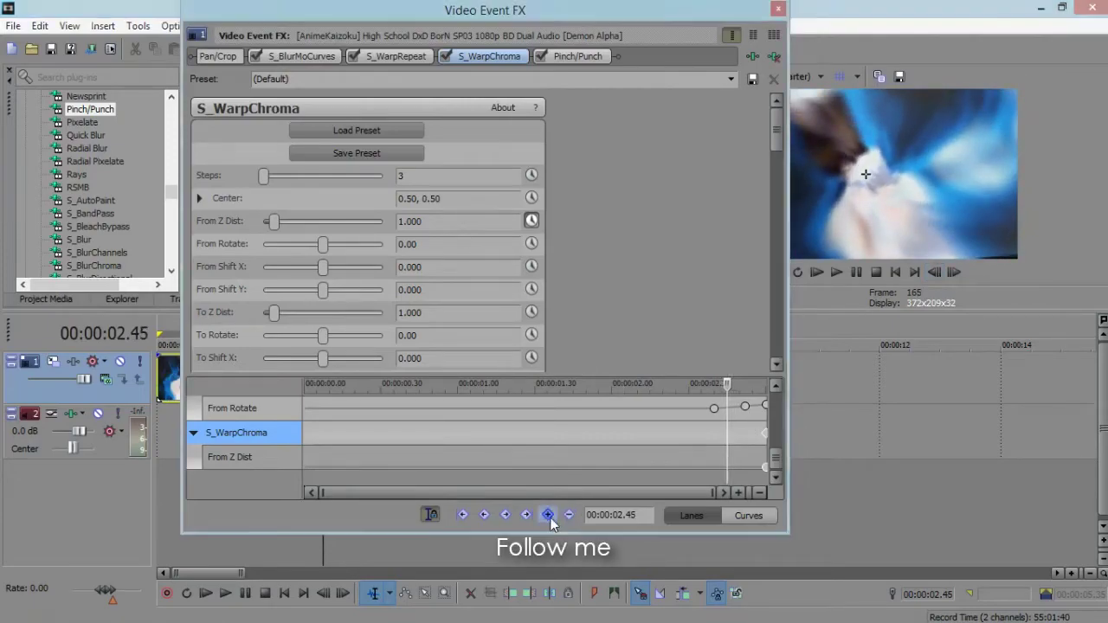
Step: Set From Z Dist to 0.733 at the last S_WarpChroma keyframe
{"action": "left_click", "coordinate": [766, 469]}
{"action": "left_click", "coordinate": [452, 222]}
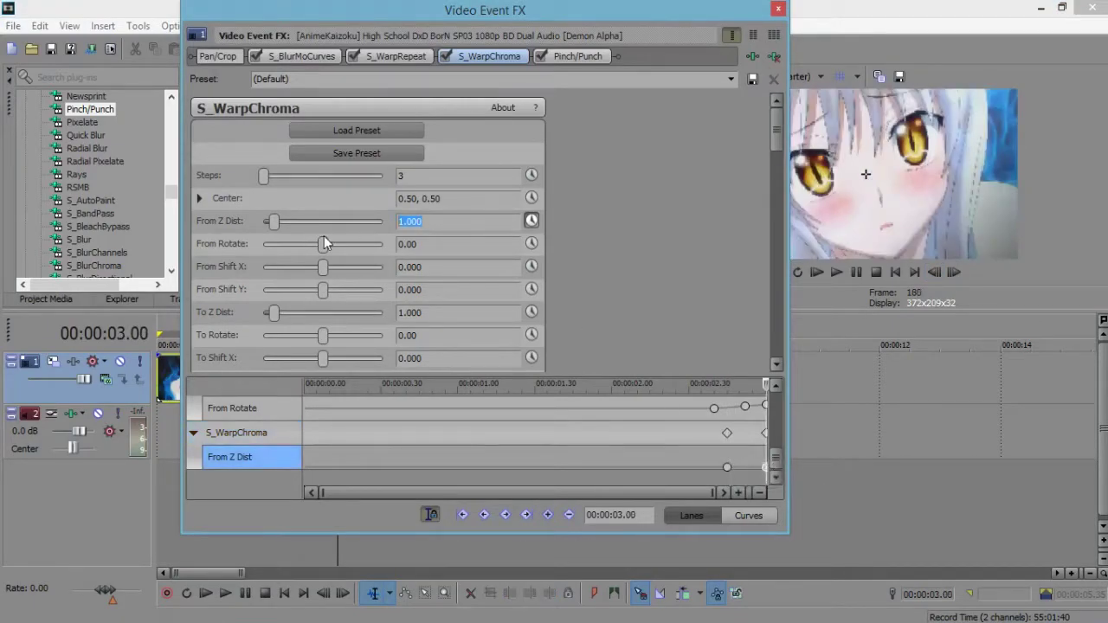
{"action": "type", "text": ".733"}
Step: Animate the Pinch/Punch effect and move its starting keyframe to the clip's end at 00:00:03.00
{"action": "left_click", "coordinate": [577, 55]}
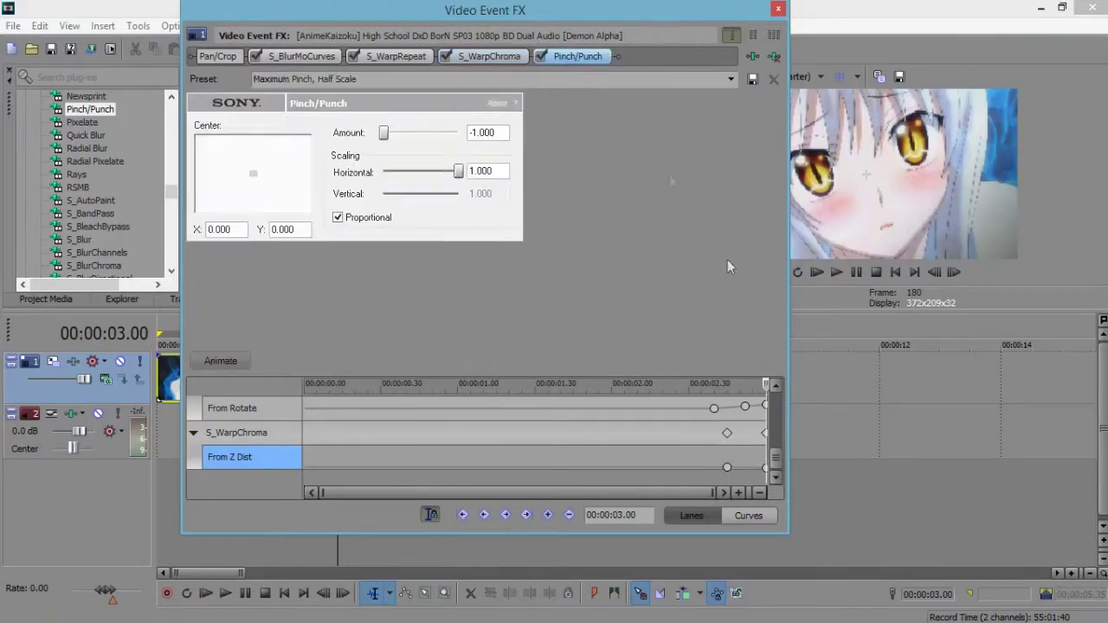
{"action": "left_click", "coordinate": [232, 361]}
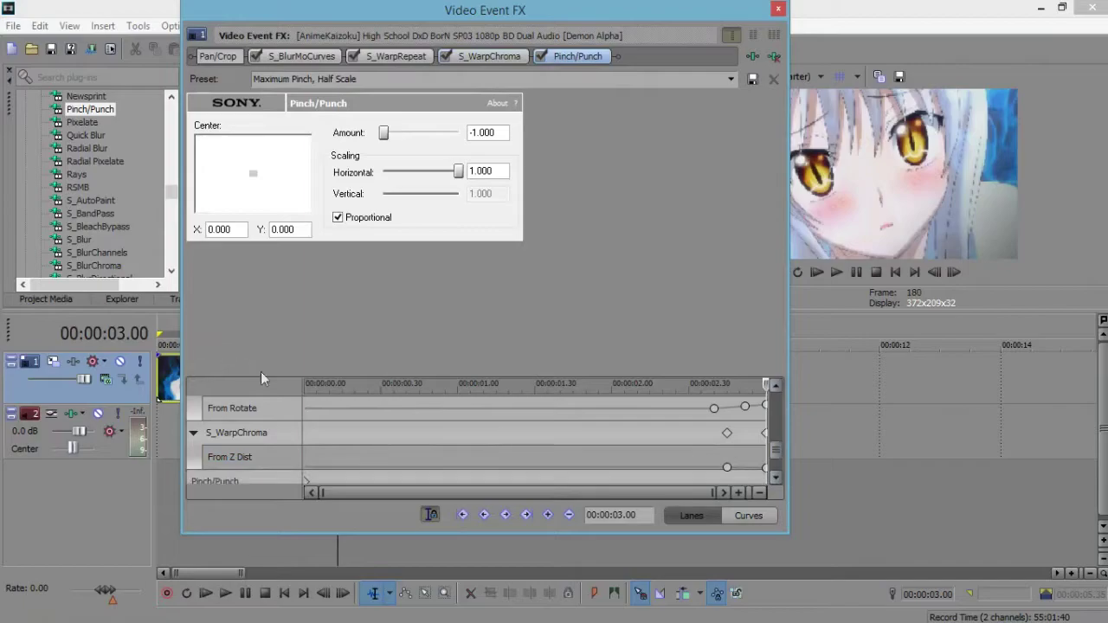
{"action": "left_click", "coordinate": [775, 477]}
{"action": "left_click", "coordinate": [330, 465]}
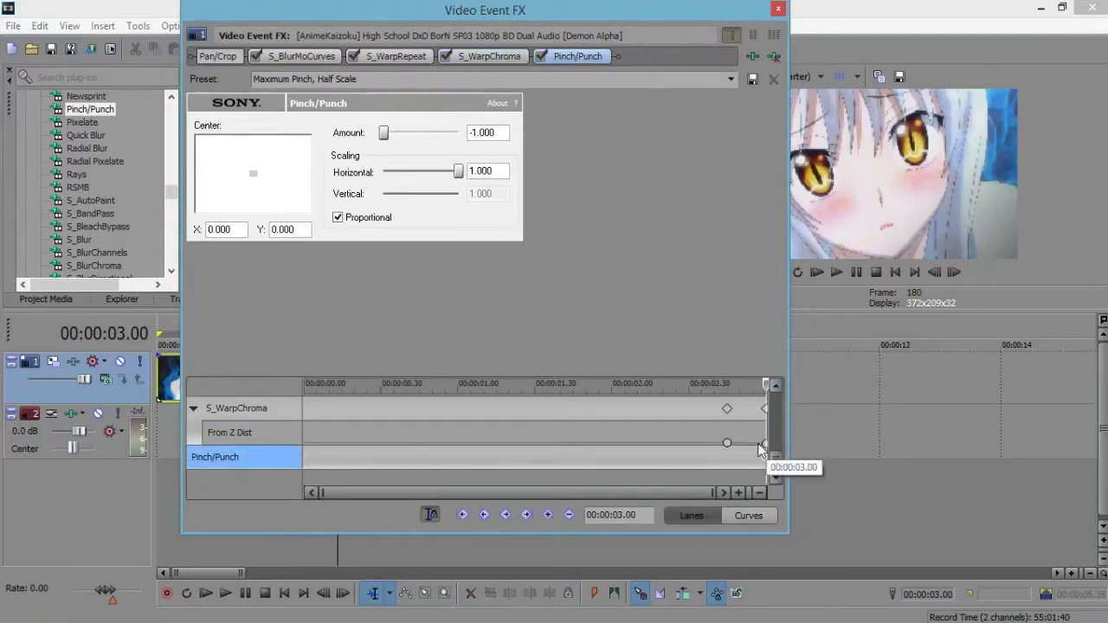
Step: Add a Pinch/Punch keyframe 15 frames before the clip's end, at 00:00:02.45, with Amount set to 0.000
{"action": "left_click", "coordinate": [936, 273]}
{"action": "triple_click", "coordinate": [936, 279]}
{"action": "double_click", "coordinate": [937, 279]}
{"action": "triple_click", "coordinate": [937, 279]}
{"action": "triple_click", "coordinate": [937, 279]}
{"action": "left_click", "coordinate": [936, 272]}
{"action": "left_click", "coordinate": [936, 272]}
{"action": "left_click", "coordinate": [936, 272]}
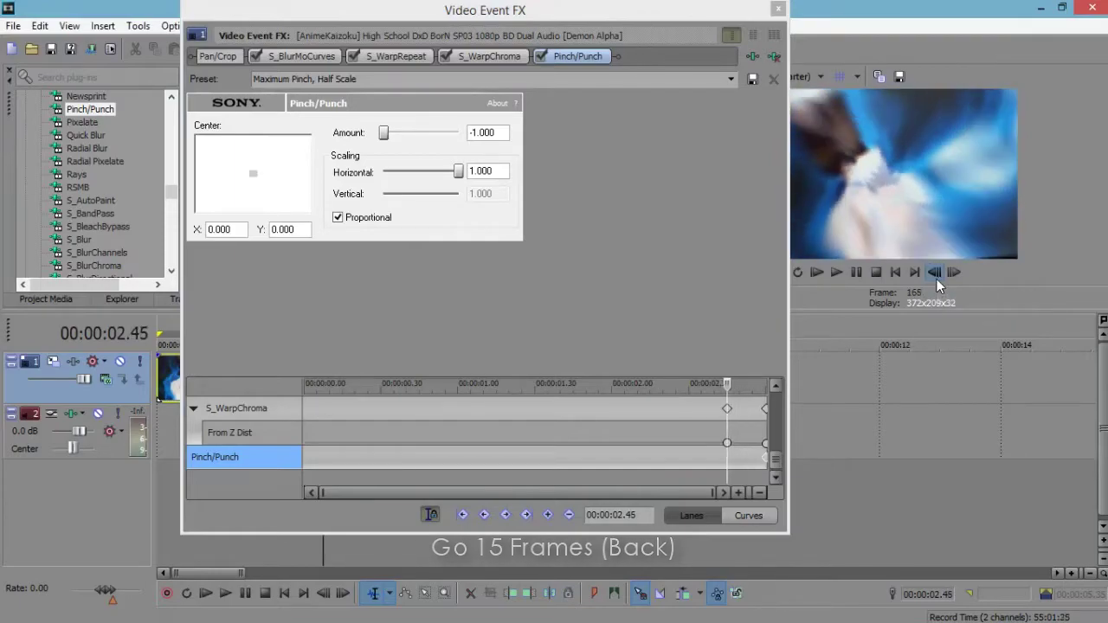
{"action": "double_click", "coordinate": [503, 131]}
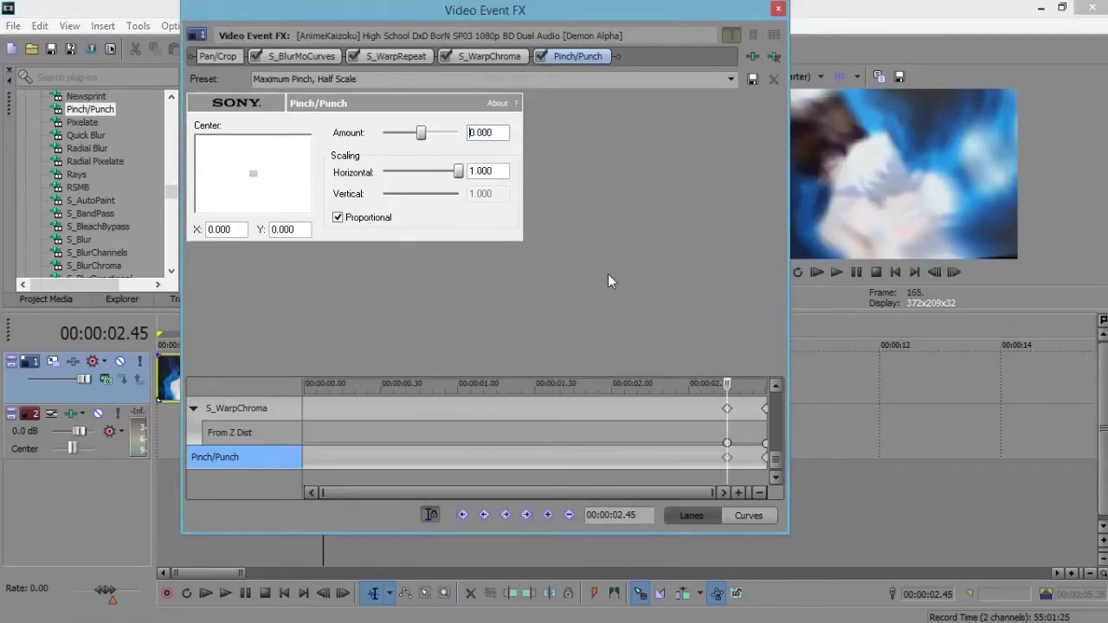
Step: Close the first clip's effect settings and apply the S_BlurMoCurves preset Standar to the second clip
{"action": "left_click", "coordinate": [778, 10]}
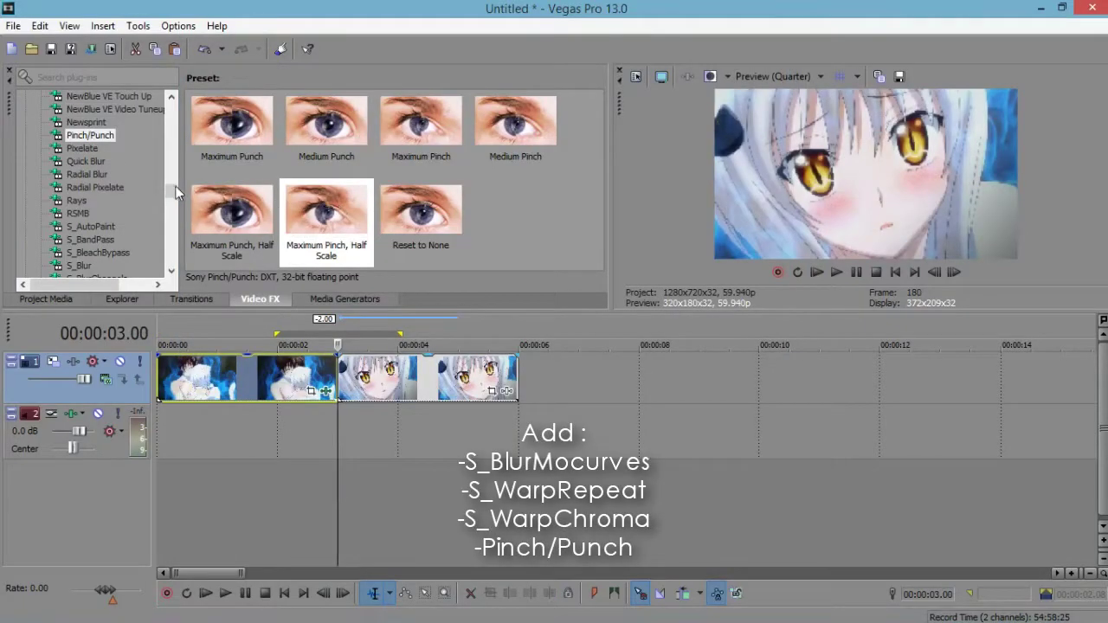
{"action": "left_click", "coordinate": [172, 273]}
{"action": "left_click", "coordinate": [173, 274]}
{"action": "left_click", "coordinate": [173, 274]}
{"action": "left_click", "coordinate": [98, 252]}
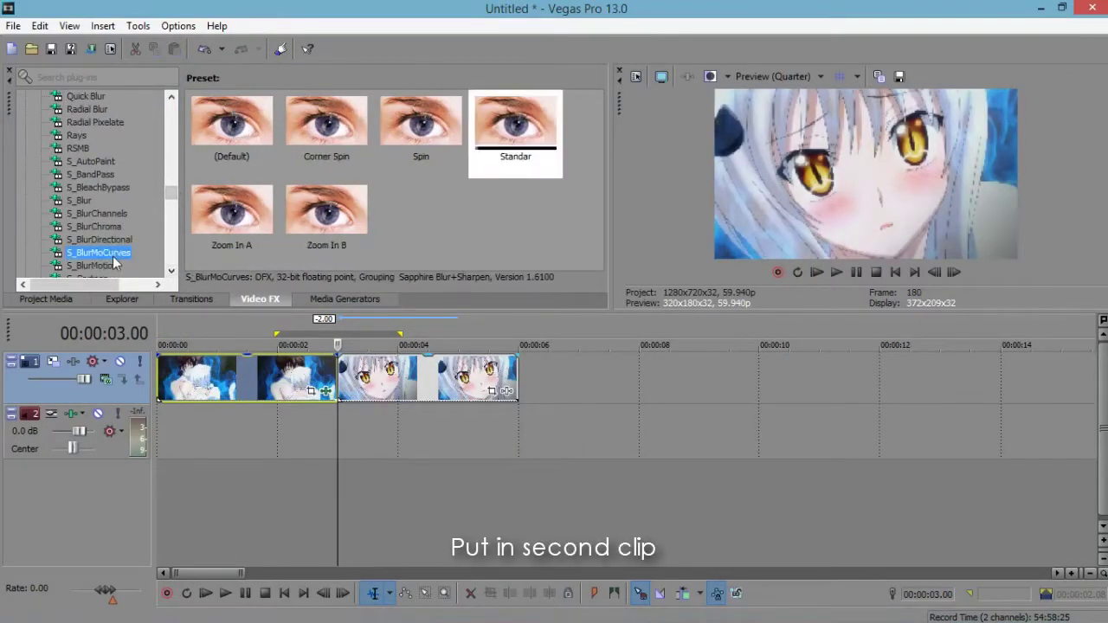
{"action": "left_click_drag", "start_coordinate": [515, 130], "coordinate": [427, 376]}
Step: Add the default S_WarpRepeat effect after S_BlurMoCurves in the second clip's effect chain
{"action": "left_click_drag", "start_coordinate": [476, 15], "coordinate": [632, 12]}
{"action": "left_click_drag", "start_coordinate": [173, 198], "coordinate": [172, 246]}
{"action": "left_click_drag", "start_coordinate": [460, 24], "coordinate": [534, 23]}
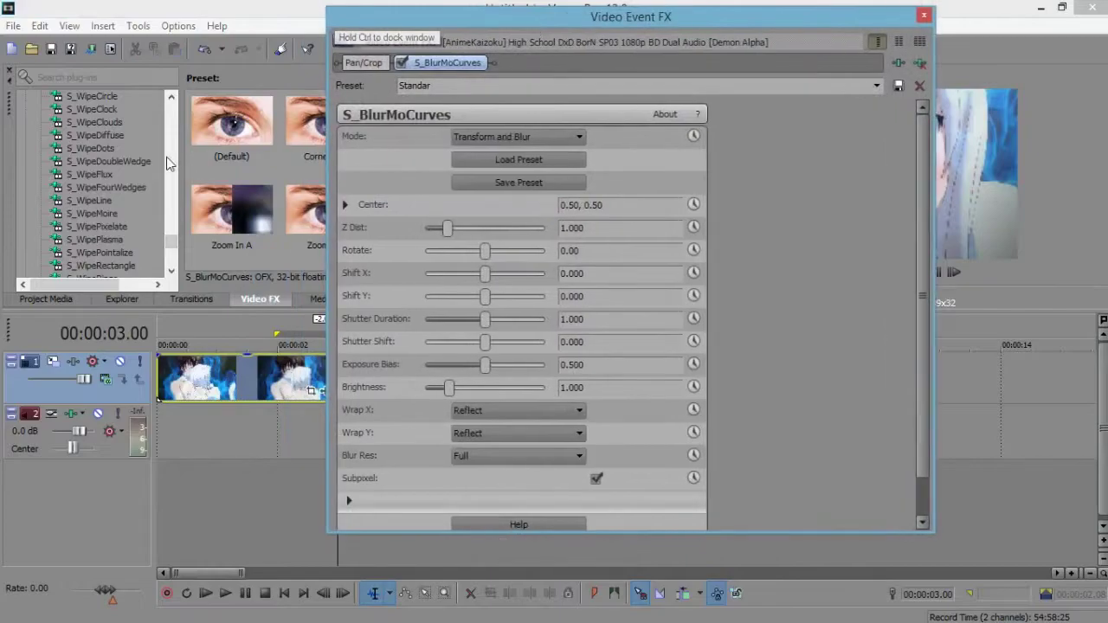
{"action": "left_click", "coordinate": [171, 274]}
{"action": "left_click", "coordinate": [172, 97]}
{"action": "left_click", "coordinate": [171, 97]}
{"action": "left_click", "coordinate": [96, 161]}
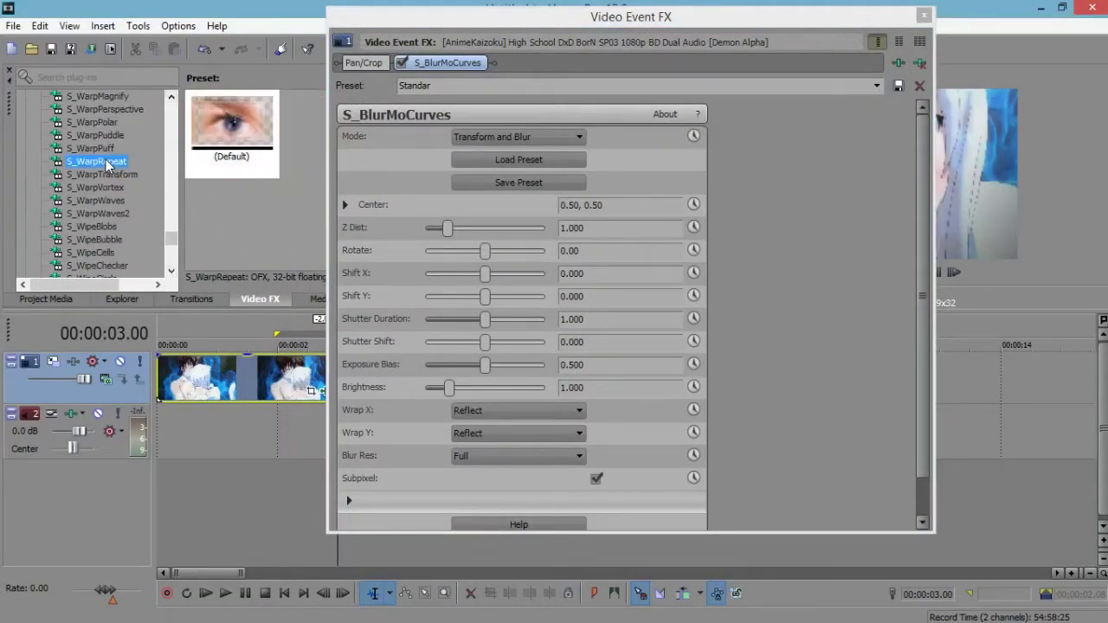
{"action": "left_click_drag", "start_coordinate": [96, 161], "coordinate": [487, 85]}
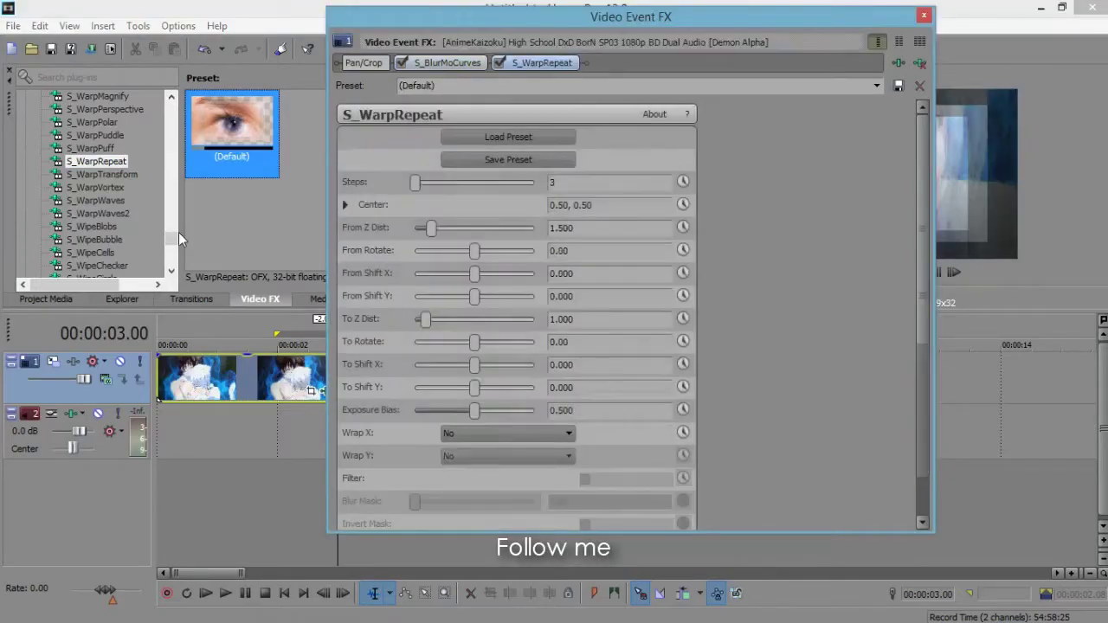
Step: Add the default S_WarpChroma effect to the second clip's effect chain after S_WarpRepeat
{"action": "left_click", "coordinate": [172, 99]}
{"action": "left_click", "coordinate": [172, 100]}
{"action": "left_click", "coordinate": [112, 136]}
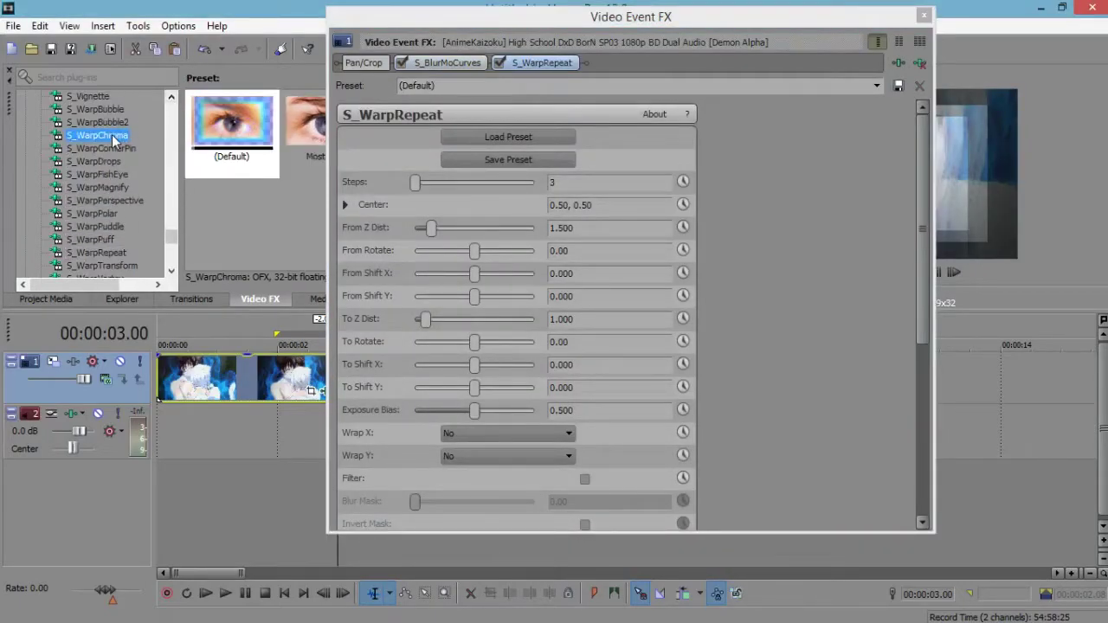
{"action": "left_click_drag", "start_coordinate": [235, 128], "coordinate": [602, 71]}
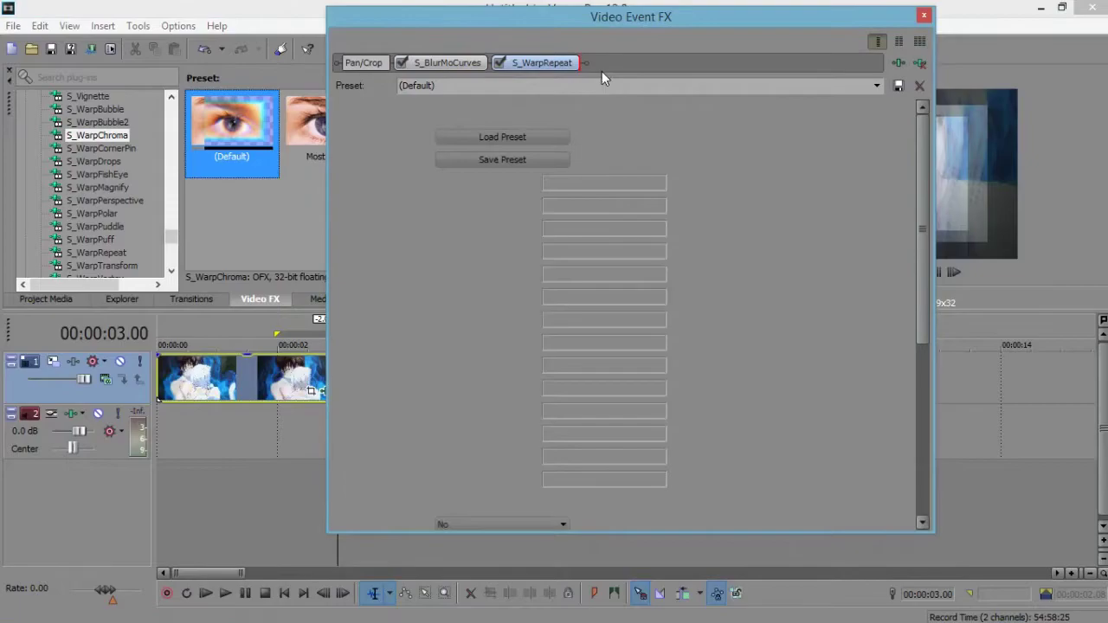
Step: Add Pinch/Punch with the Maximum Pinch, Half Scale preset to the second clip's effect chain
{"action": "left_click", "coordinate": [173, 198]}
{"action": "left_click", "coordinate": [90, 148]}
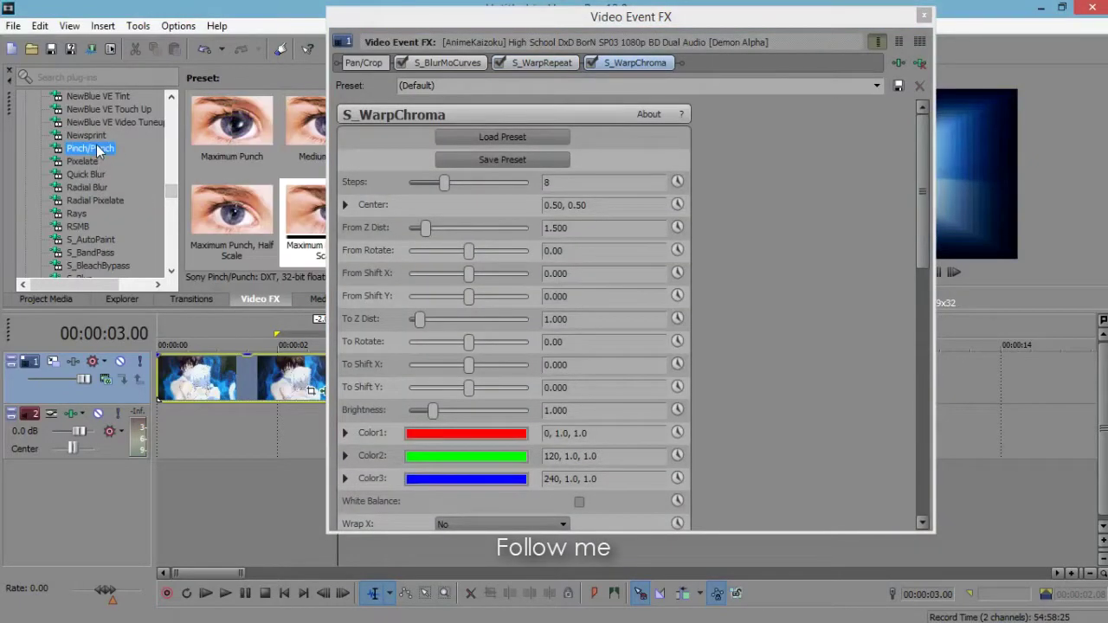
{"action": "left_click_drag", "start_coordinate": [510, 25], "coordinate": [619, 26]}
{"action": "left_click_drag", "start_coordinate": [326, 212], "coordinate": [833, 84]}
Step: In the second clip's S_BlurMoCurves, set Z Dist to 0.433 and Rotate to -90.61, and animate both parameters
{"action": "left_click", "coordinate": [566, 71]}
{"action": "left_click_drag", "start_coordinate": [718, 22], "coordinate": [333, 23]}
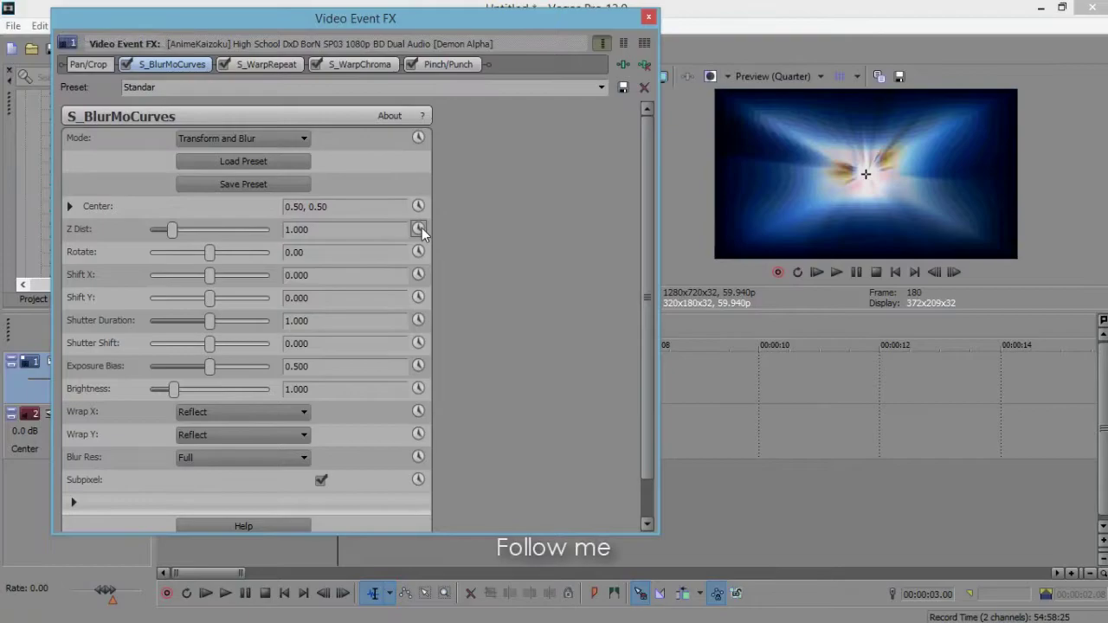
{"action": "left_click", "coordinate": [340, 229]}
{"action": "type", "text": ".433"}
{"action": "key", "text": "Return"}
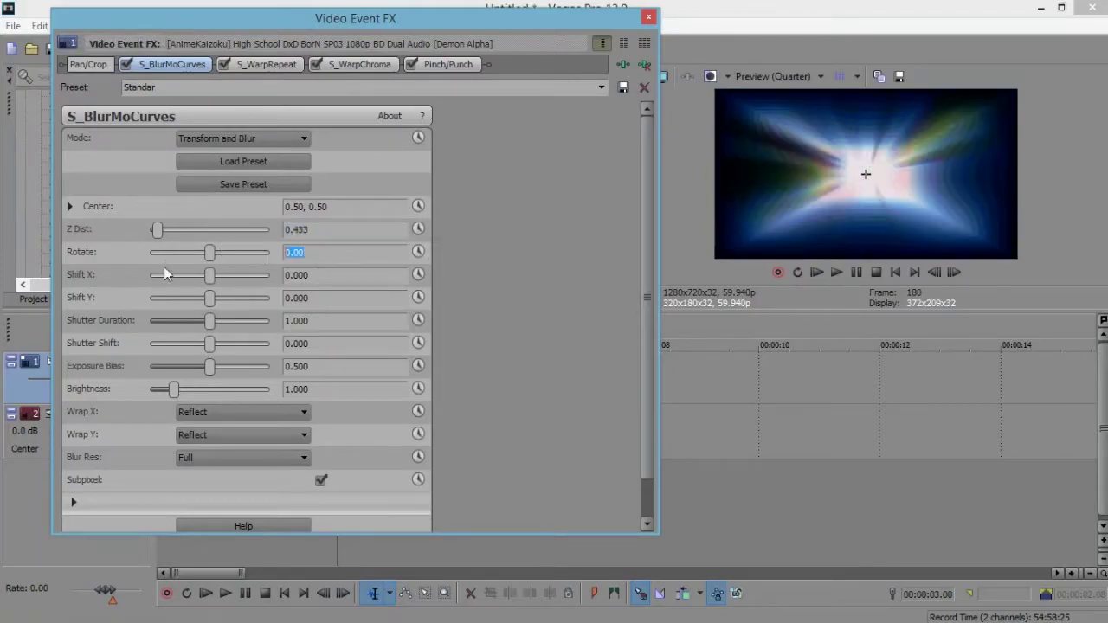
{"action": "left_click", "coordinate": [308, 252]}
{"action": "type", "text": "-90.61"}
{"action": "key", "text": "Return"}
{"action": "left_click", "coordinate": [418, 229]}
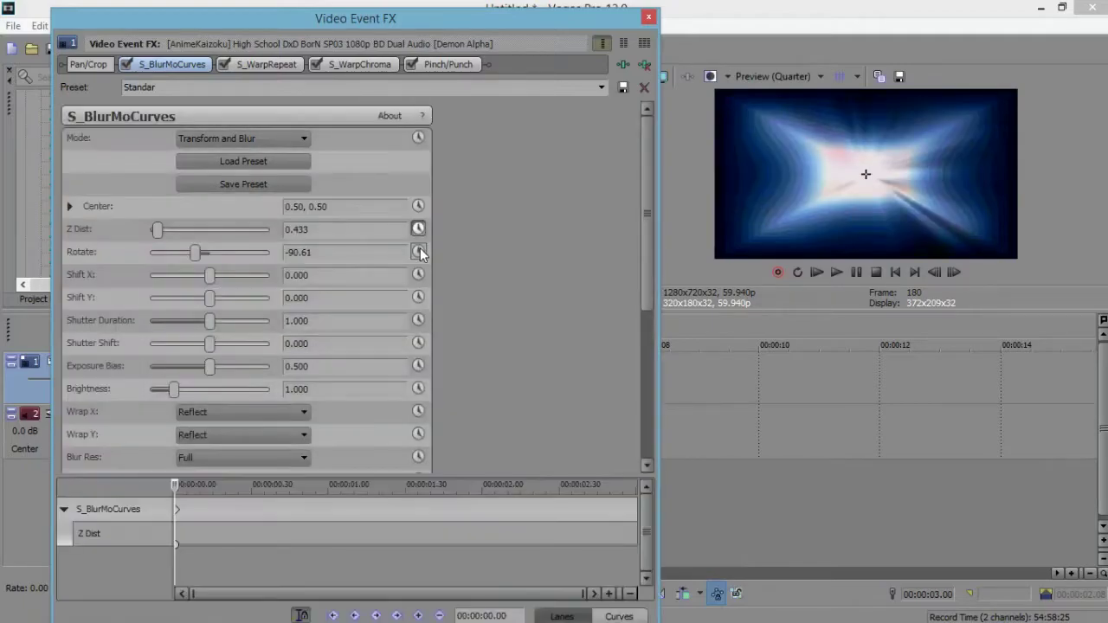
Step: Add an S_BlurMoCurves keyframe 10 frames into the second clip, at 00:00:00.10, with Z Dist set to 1
{"action": "left_click_drag", "start_coordinate": [461, 9], "coordinate": [458, 4]}
{"action": "left_click", "coordinate": [961, 273]}
{"action": "left_click", "coordinate": [961, 273]}
{"action": "left_click", "coordinate": [962, 274]}
{"action": "left_click", "coordinate": [962, 273]}
{"action": "left_click", "coordinate": [961, 274]}
{"action": "left_click", "coordinate": [962, 273]}
{"action": "left_click", "coordinate": [962, 274]}
{"action": "left_click_drag", "start_coordinate": [335, 224], "coordinate": [284, 224]}
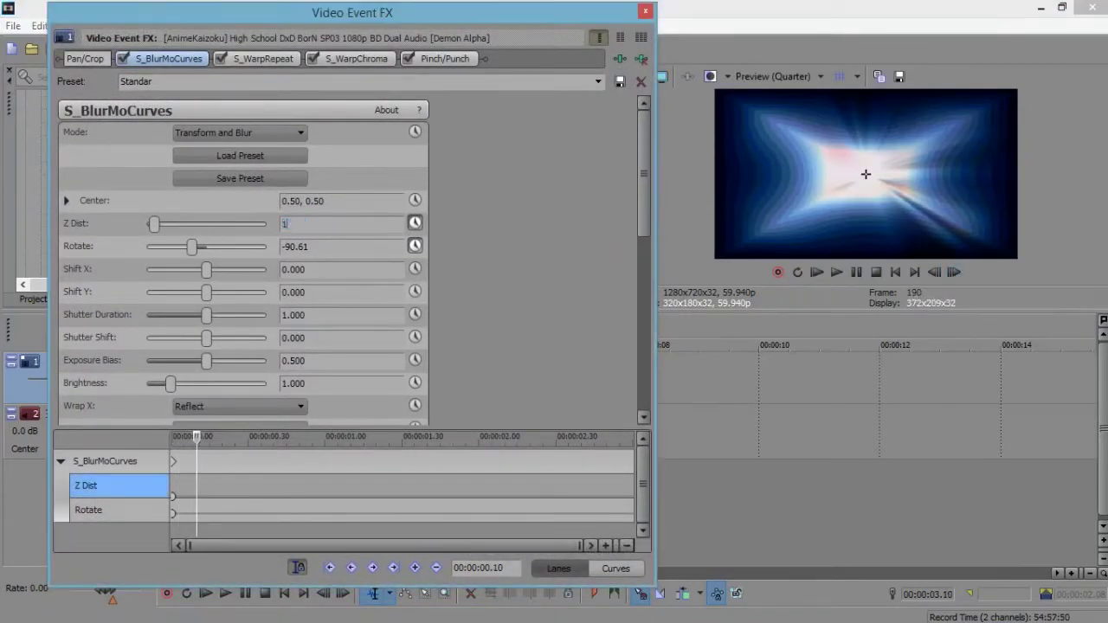
{"action": "type", "text": "1"}
{"action": "key", "text": "Return"}
Step: Advance 10 frames to 00:00:00.20 and keyframe S_BlurMoCurves with Z Dist 0.9 and Rotate 0
{"action": "left_click", "coordinate": [953, 272]}
{"action": "left_click", "coordinate": [953, 273]}
{"action": "left_click", "coordinate": [953, 273]}
{"action": "left_click", "coordinate": [953, 272]}
{"action": "left_click", "coordinate": [953, 273]}
{"action": "left_click", "coordinate": [953, 273]}
{"action": "left_click", "coordinate": [953, 272]}
{"action": "left_click", "coordinate": [953, 272]}
{"action": "left_click", "coordinate": [953, 273]}
{"action": "left_click", "coordinate": [953, 273]}
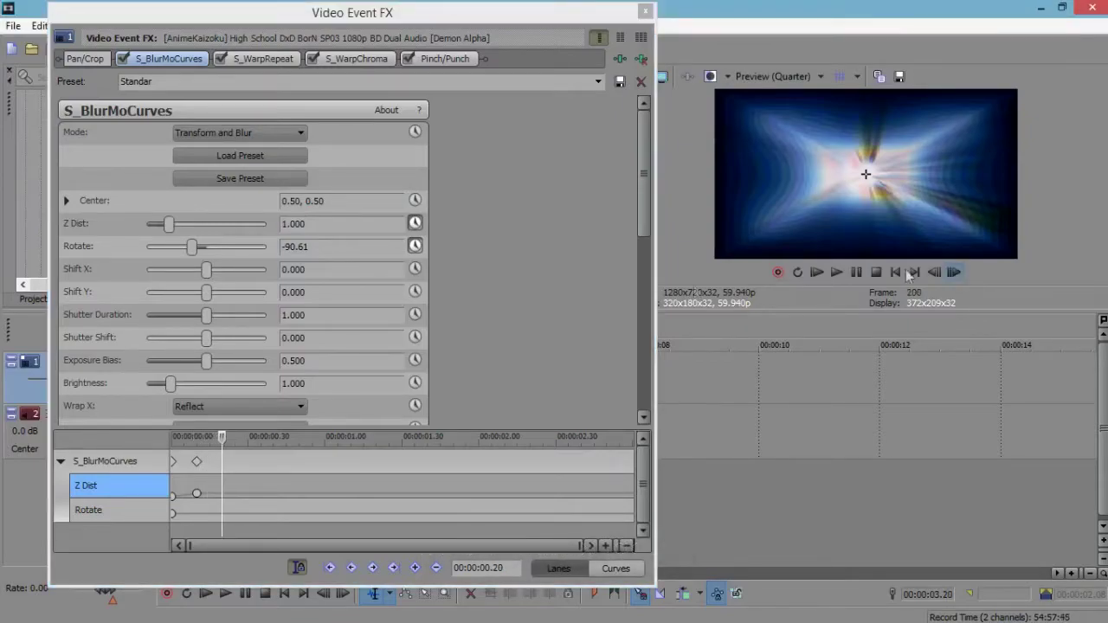
{"action": "left_click", "coordinate": [322, 223]}
{"action": "type", "text": "0.9"}
{"action": "key", "text": "Return"}
{"action": "left_click", "coordinate": [325, 247]}
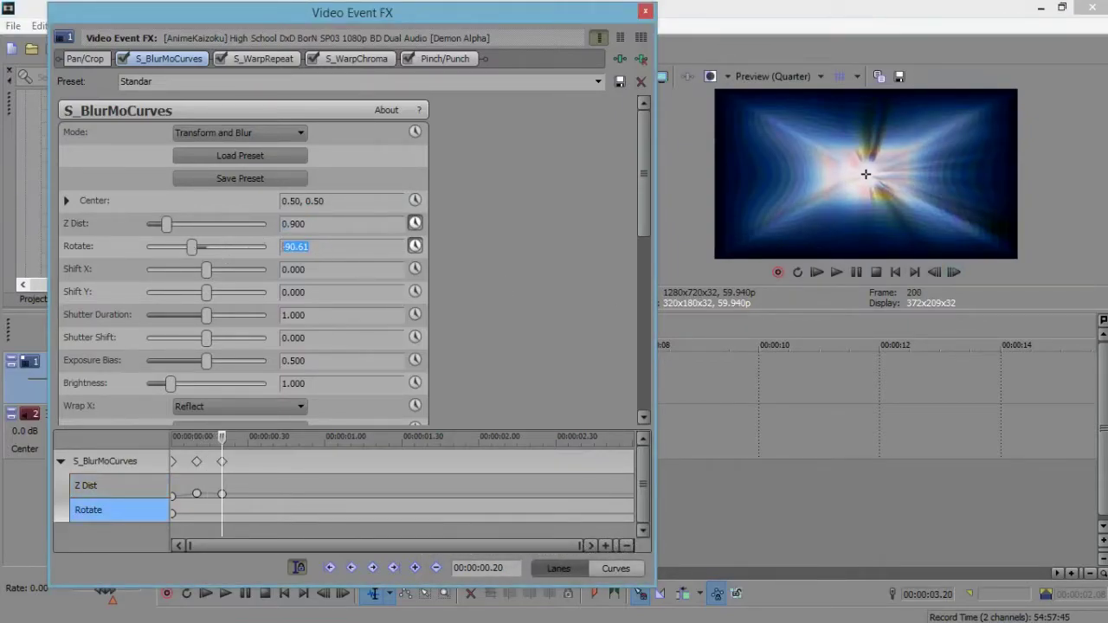
{"action": "type", "text": "0"}
{"action": "key", "text": "Return"}
Step: Advance another 10 frames to 00:00:00.30 and keyframe S_BlurMoCurves Z Dist at 1
{"action": "left_click", "coordinate": [953, 273]}
{"action": "left_click", "coordinate": [953, 273]}
{"action": "left_click", "coordinate": [953, 273]}
{"action": "left_click", "coordinate": [953, 273]}
{"action": "left_click", "coordinate": [953, 272]}
{"action": "left_click", "coordinate": [953, 272]}
{"action": "left_click", "coordinate": [953, 273]}
{"action": "left_click", "coordinate": [953, 273]}
{"action": "left_click", "coordinate": [341, 225]}
{"action": "type", "text": "1"}
{"action": "key", "text": "Return"}
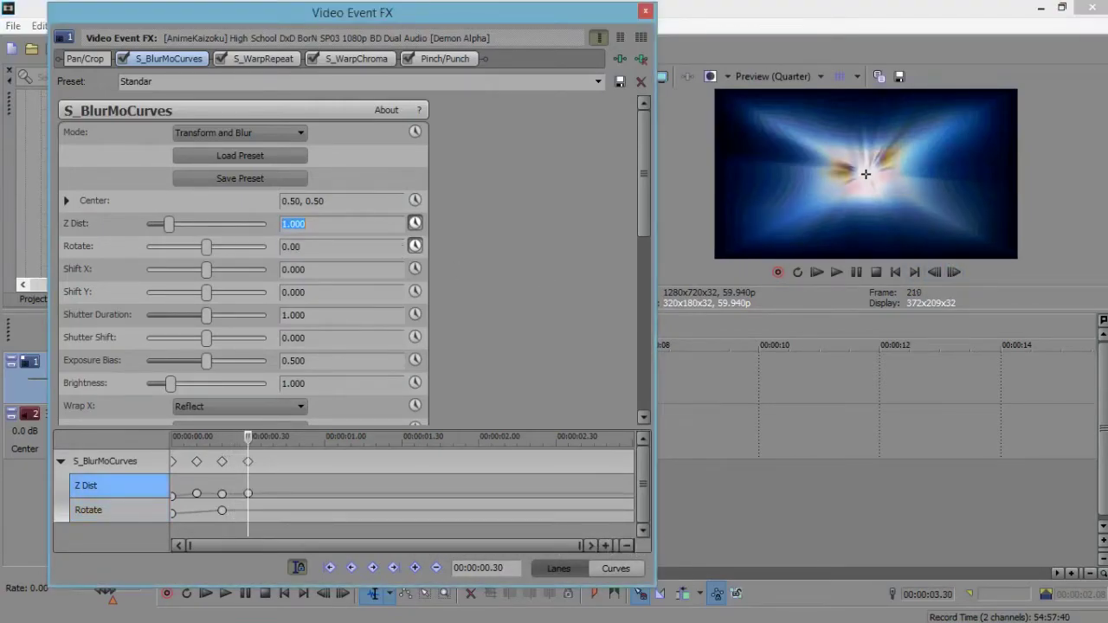
Step: In the second clip's S_WarpRepeat, set Steps to 13, From Z Dist to 0.706 and From Rotate to -23.88
{"action": "left_click", "coordinate": [267, 59]}
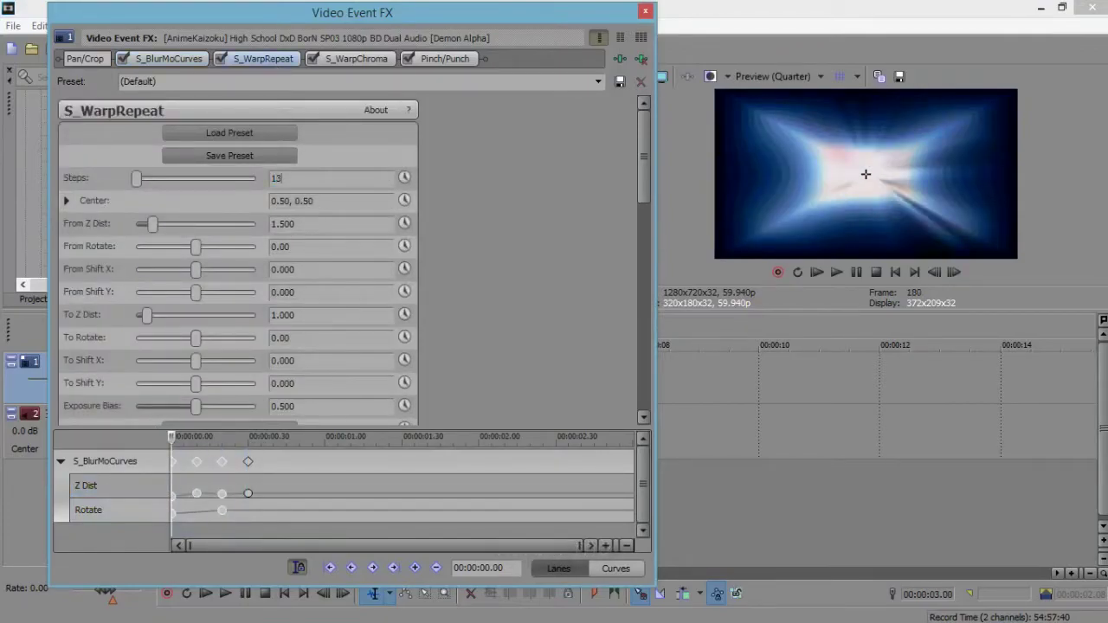
{"action": "type", "text": "13"}
{"action": "key", "text": "Return"}
{"action": "left_click", "coordinate": [303, 224]}
{"action": "type", "text": ".706"}
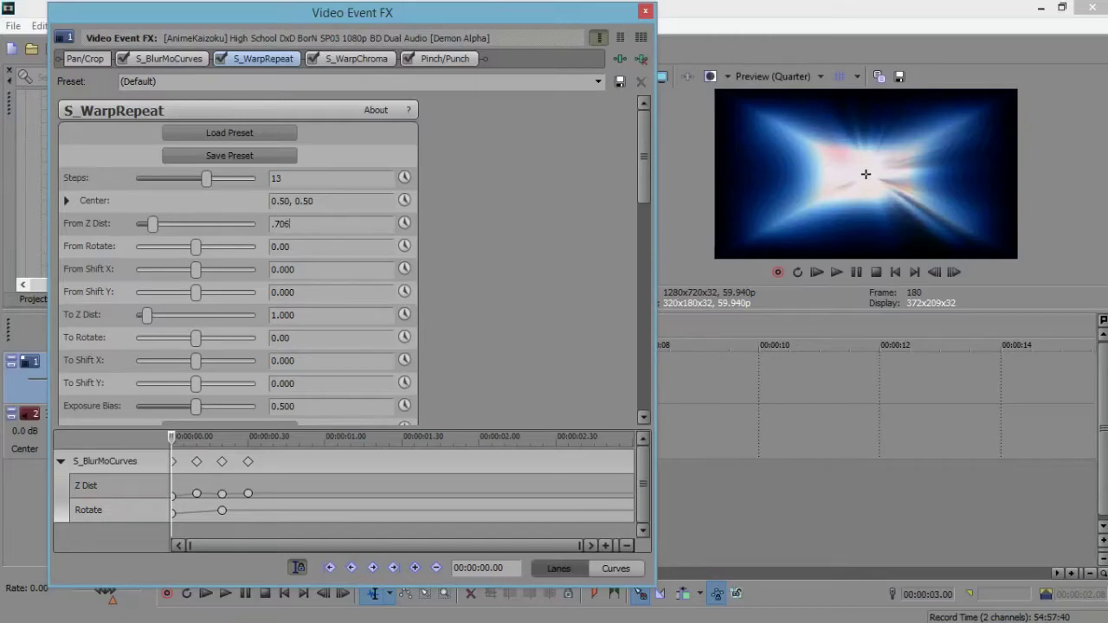
{"action": "type", "text": "-23."}
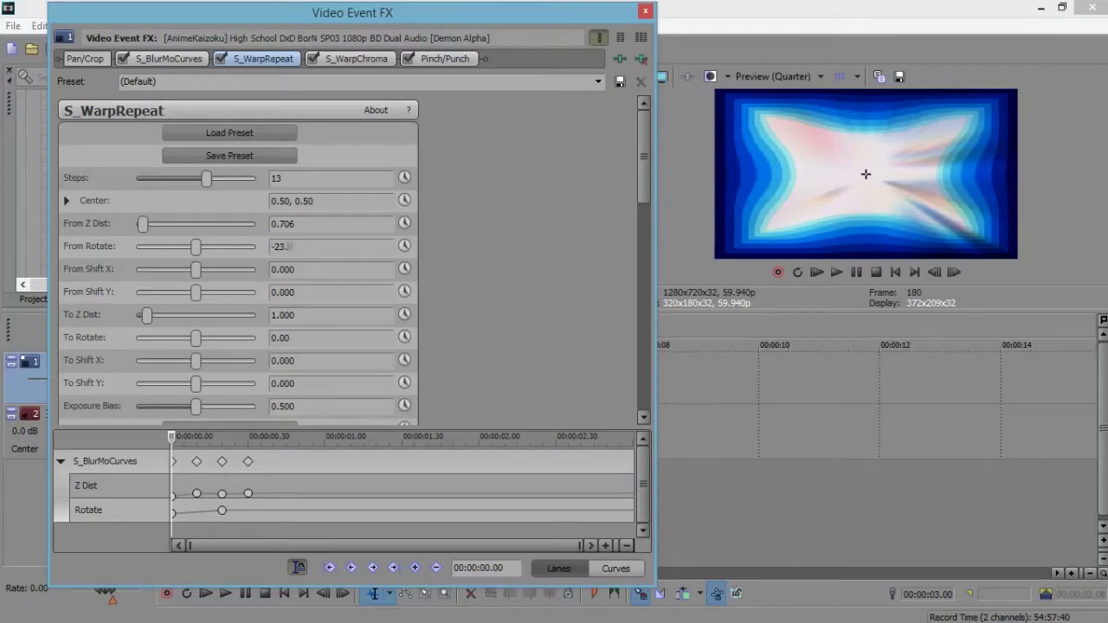
{"action": "type", "text": "88"}
{"action": "key", "text": "Return"}
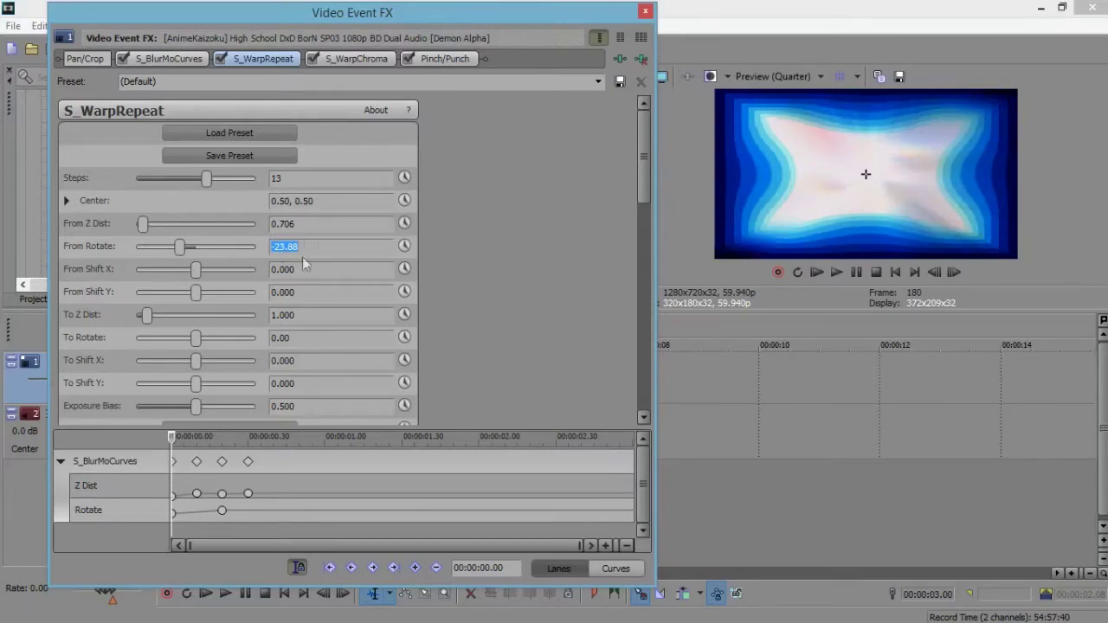
Step: Enable keyframing for S_WarpRepeat's From Z Dist and From Rotate at the start of the second clip
{"action": "left_click", "coordinate": [403, 224]}
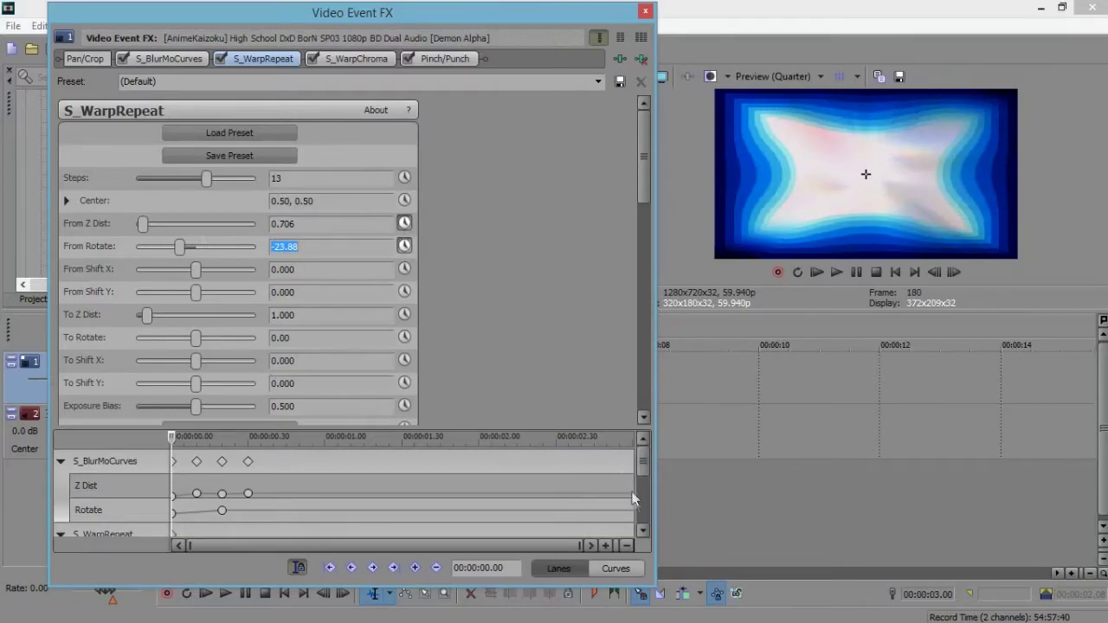
{"action": "left_click", "coordinate": [642, 530]}
{"action": "left_click", "coordinate": [641, 530]}
{"action": "left_click", "coordinate": [641, 530]}
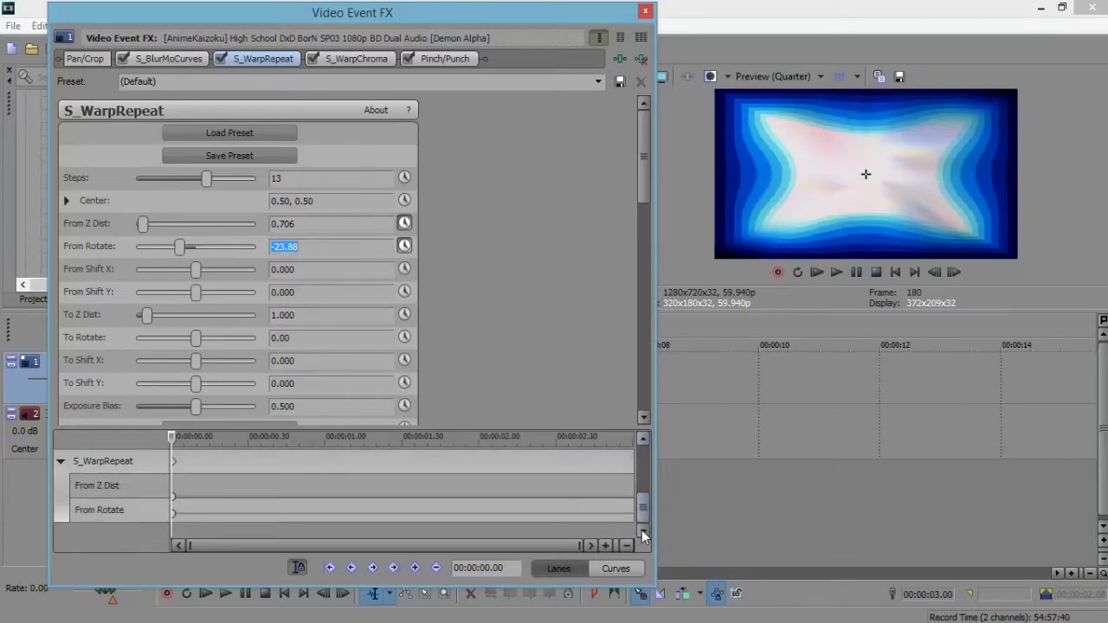
Step: Advance 20 frames to 00:00:00.20 and keyframe S_WarpRepeat with From Z Dist 1 and From Rotate 0
{"action": "left_click", "coordinate": [955, 270]}
{"action": "left_click", "coordinate": [955, 269]}
{"action": "left_click", "coordinate": [954, 269]}
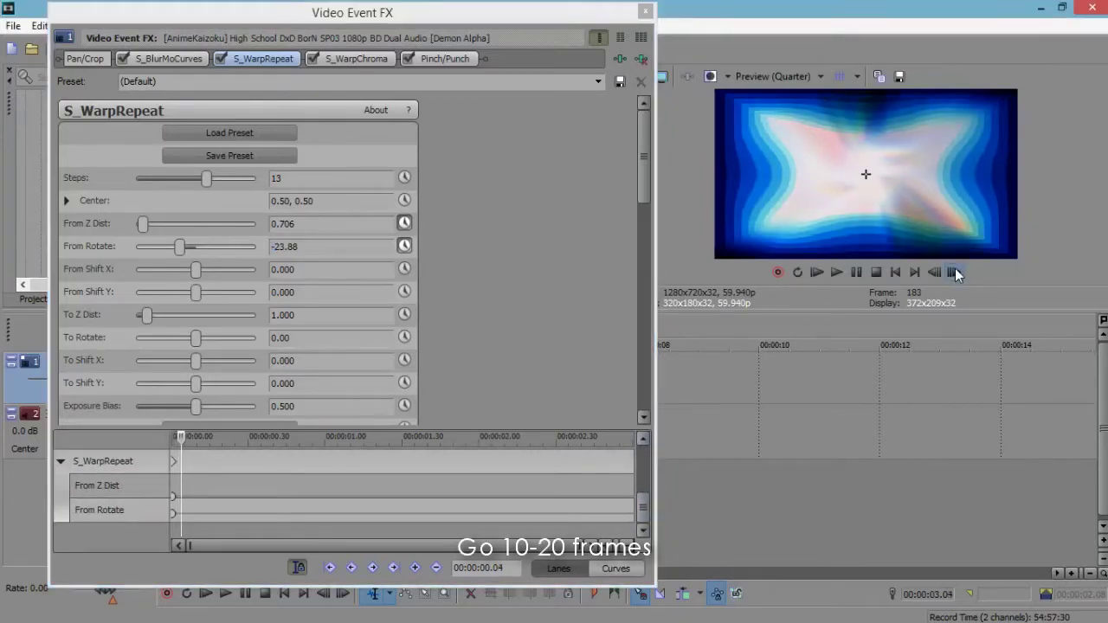
{"action": "left_click", "coordinate": [955, 270]}
{"action": "left_click", "coordinate": [955, 269]}
{"action": "left_click", "coordinate": [955, 269]}
{"action": "double_click", "coordinate": [953, 272]}
{"action": "left_click", "coordinate": [953, 272]}
{"action": "double_click", "coordinate": [953, 272]}
{"action": "double_click", "coordinate": [953, 271]}
{"action": "left_click", "coordinate": [953, 272]}
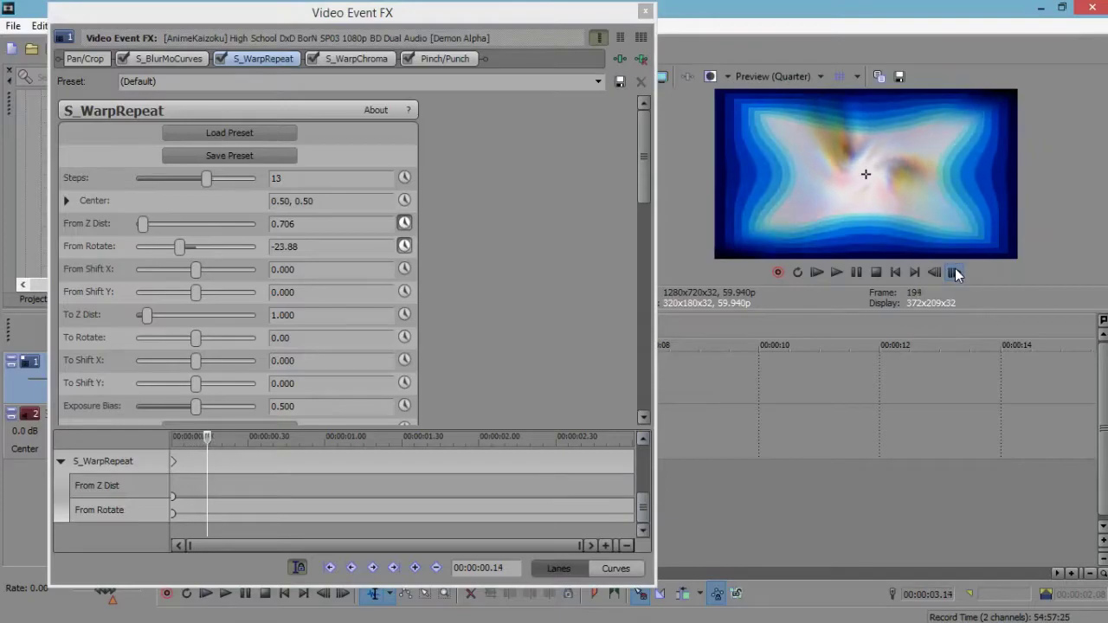
{"action": "double_click", "coordinate": [953, 272]}
{"action": "left_click", "coordinate": [955, 271]}
{"action": "left_click", "coordinate": [955, 271]}
{"action": "left_click", "coordinate": [955, 271]}
{"action": "left_click", "coordinate": [955, 271]}
{"action": "left_click_drag", "start_coordinate": [314, 224], "coordinate": [118, 246]}
{"action": "type", "text": "1"}
{"action": "key", "text": "Return"}
{"action": "key", "text": "Tab"}
{"action": "type", "text": "0"}
{"action": "key", "text": "Return"}
Step: In the second clip's S_WarpChroma, set Steps to 4 and From Z Dist to 0.786
{"action": "left_click", "coordinate": [366, 58]}
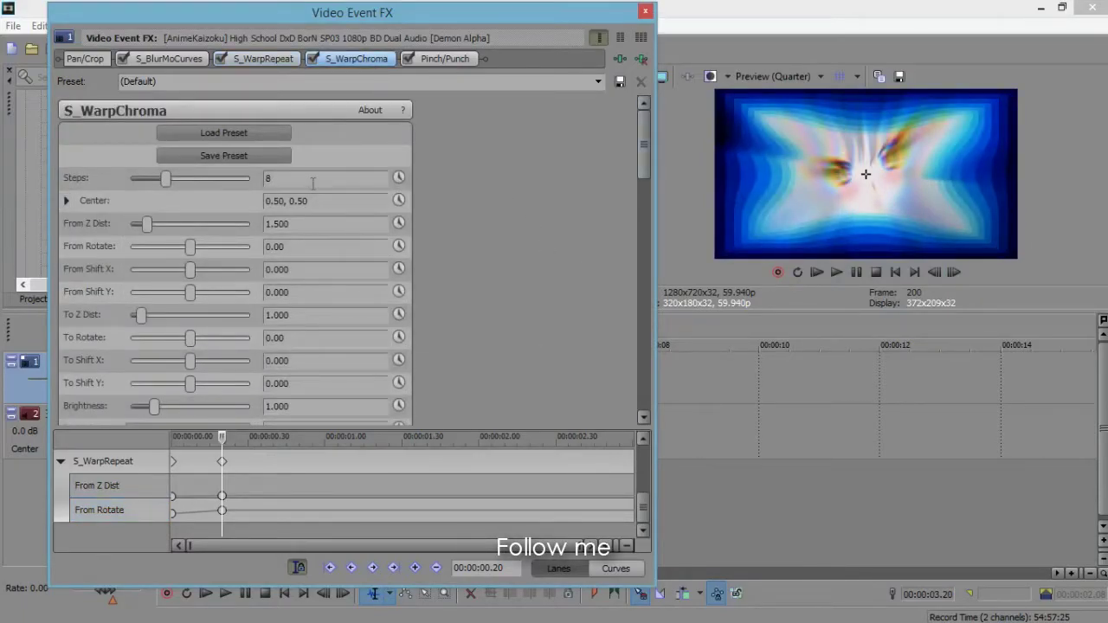
{"action": "left_click_drag", "start_coordinate": [314, 183], "coordinate": [128, 197]}
{"action": "type", "text": "4"}
{"action": "key", "text": "Return"}
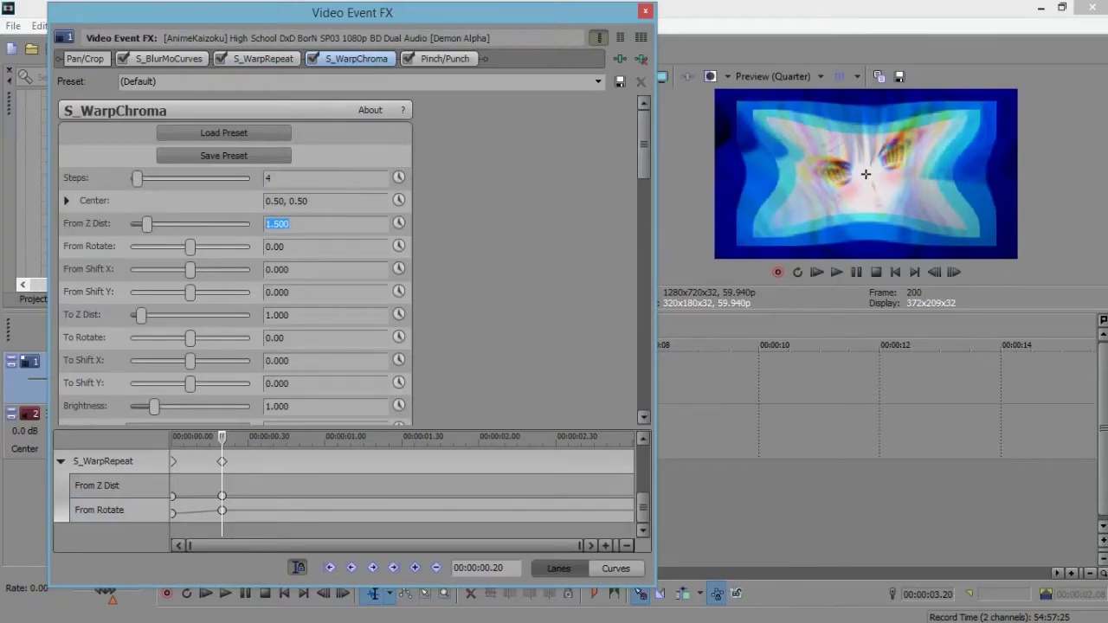
{"action": "key", "text": "Return"}
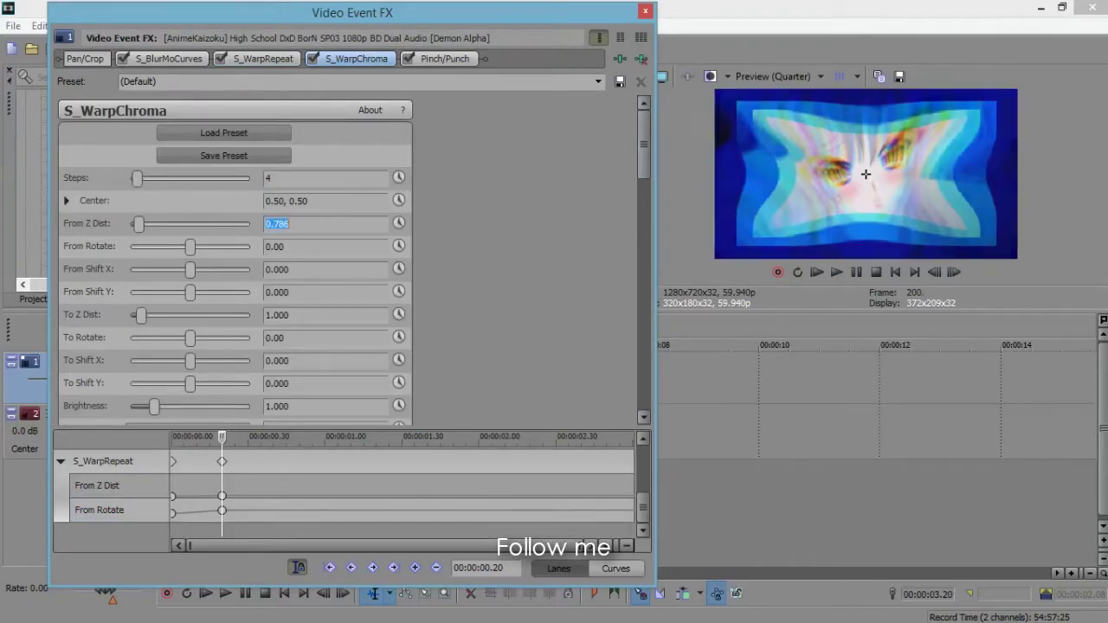
Step: Return to the start of the clip and enable keyframing for S_WarpChroma's From Z Dist
{"action": "left_click_drag", "start_coordinate": [223, 436], "coordinate": [139, 435]}
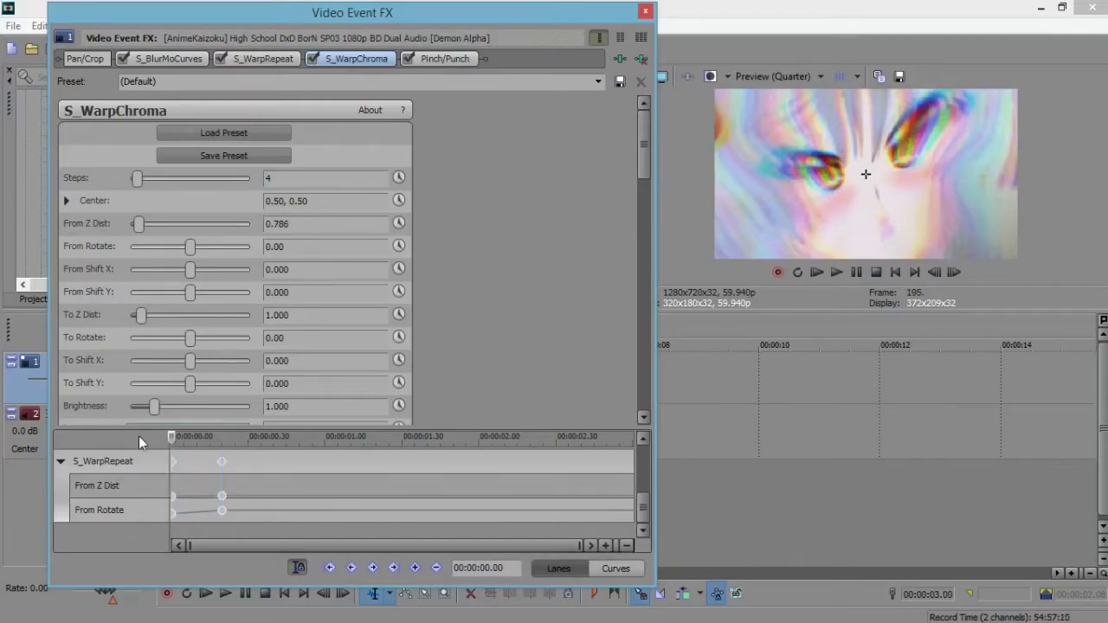
{"action": "left_click", "coordinate": [401, 224]}
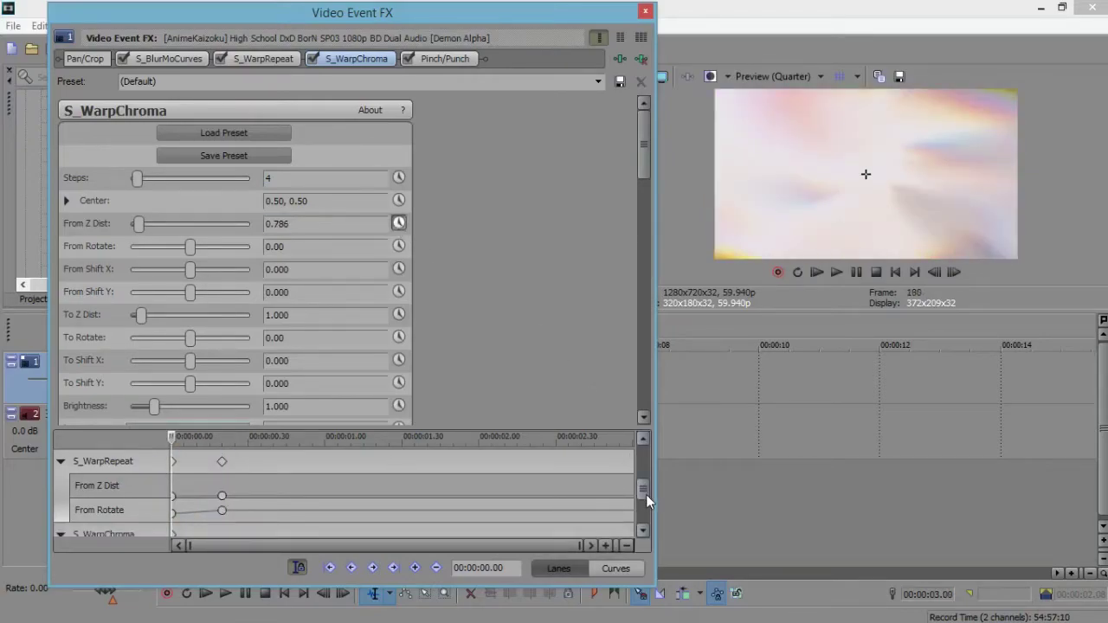
{"action": "left_click_drag", "start_coordinate": [646, 496], "coordinate": [646, 528]}
Step: Advance 10 frames to 00:00:00.10 and keyframe S_WarpChroma's From Z Dist at 0.781
{"action": "left_click", "coordinate": [949, 274]}
{"action": "left_click", "coordinate": [948, 273]}
{"action": "left_click", "coordinate": [948, 274]}
{"action": "left_click", "coordinate": [948, 274]}
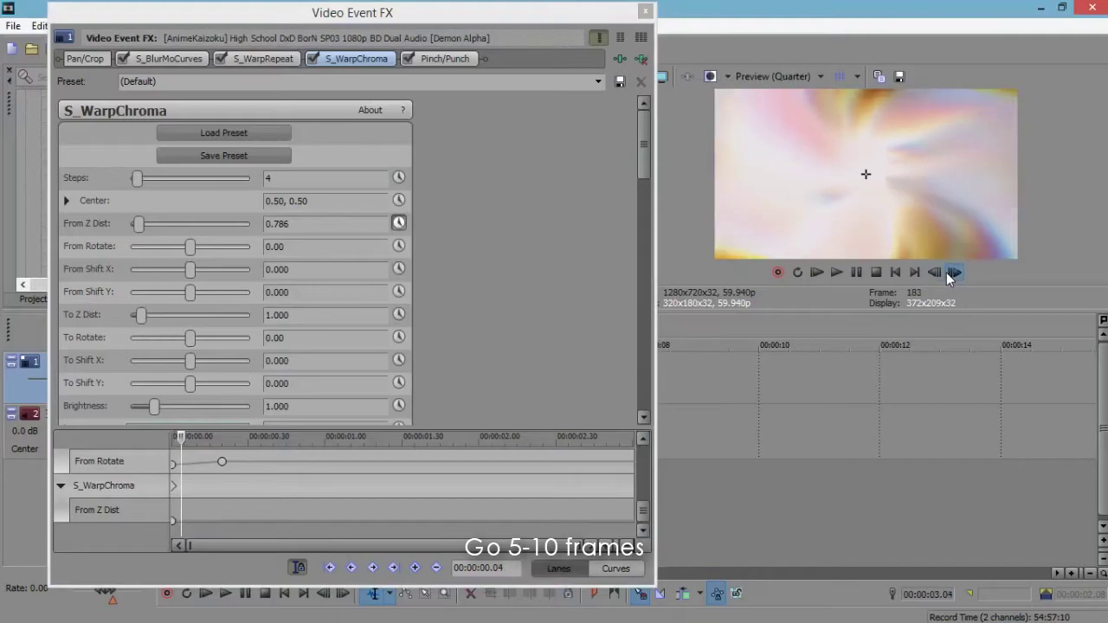
{"action": "left_click", "coordinate": [953, 272]}
{"action": "left_click", "coordinate": [953, 272]}
{"action": "left_click", "coordinate": [953, 271]}
{"action": "left_click", "coordinate": [953, 272]}
{"action": "left_click", "coordinate": [953, 271]}
{"action": "left_click", "coordinate": [953, 272]}
{"action": "left_click", "coordinate": [953, 271]}
{"action": "left_click", "coordinate": [154, 230]}
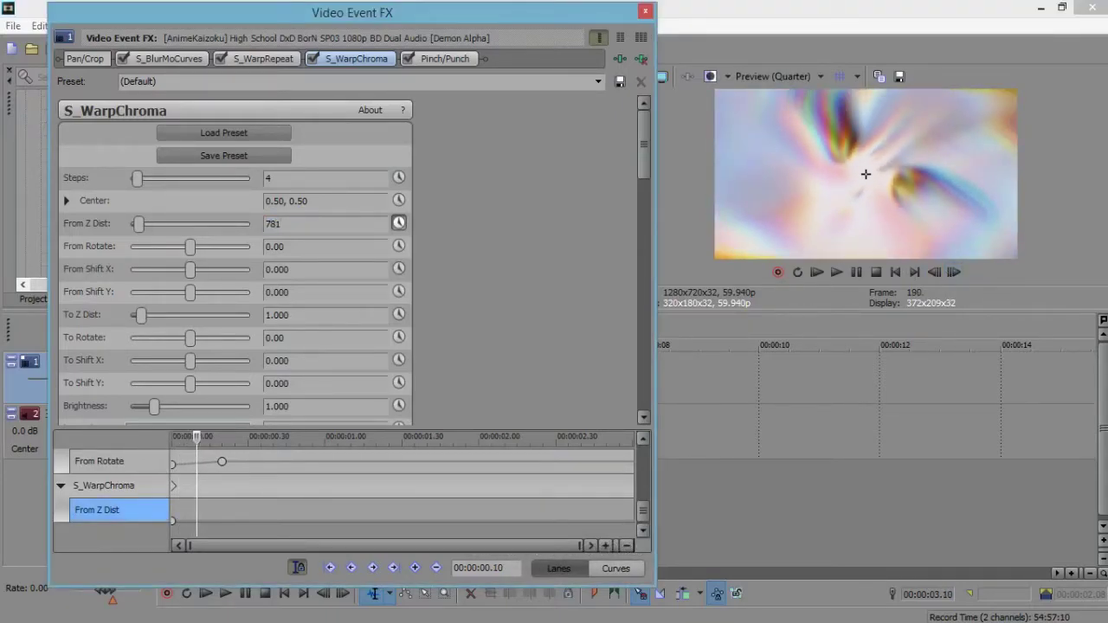
{"action": "key", "text": "Return"}
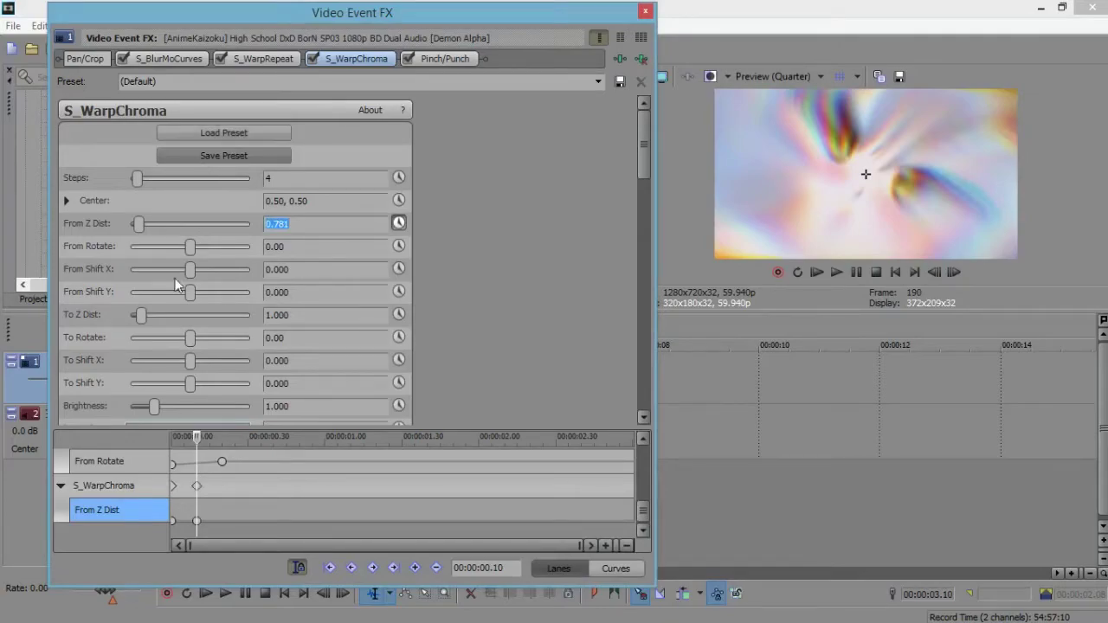
Step: Advance another 10 frames to 00:00:00.20 and keyframe S_WarpChroma's From Z Dist at 1
{"action": "left_click", "coordinate": [953, 272]}
{"action": "left_click", "coordinate": [953, 272]}
{"action": "left_click", "coordinate": [953, 272]}
{"action": "left_click", "coordinate": [953, 272]}
{"action": "left_click", "coordinate": [953, 271]}
{"action": "left_click", "coordinate": [953, 272]}
{"action": "left_click", "coordinate": [953, 273]}
{"action": "left_click", "coordinate": [953, 273]}
{"action": "left_click", "coordinate": [953, 272]}
{"action": "left_click", "coordinate": [953, 273]}
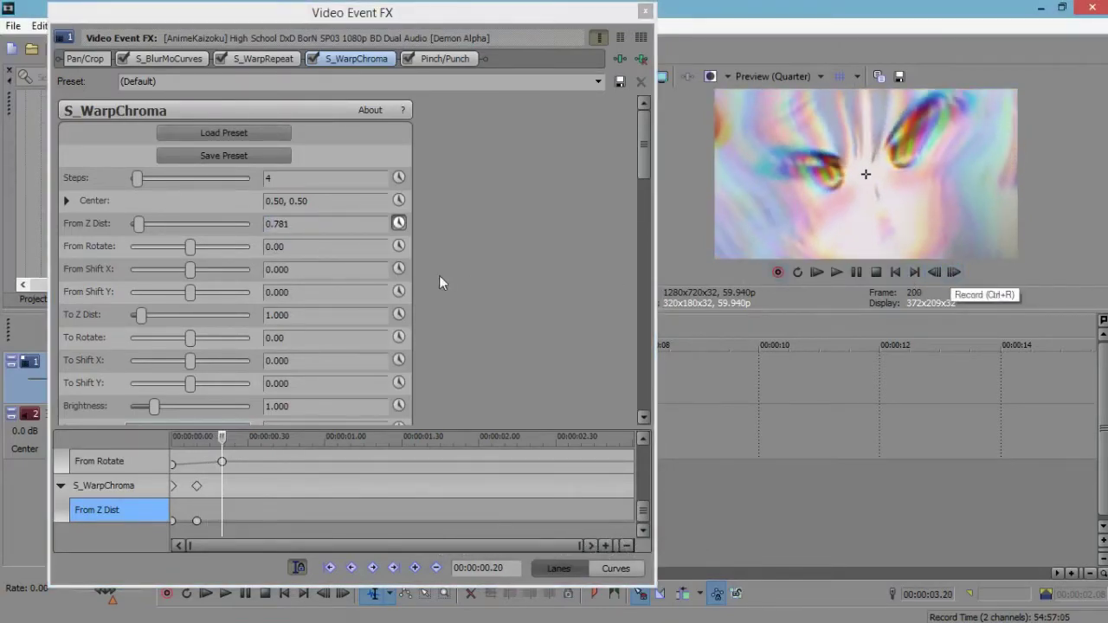
{"action": "left_click_drag", "start_coordinate": [305, 225], "coordinate": [127, 228]}
{"action": "type", "text": "1"}
{"action": "key", "text": "Return"}
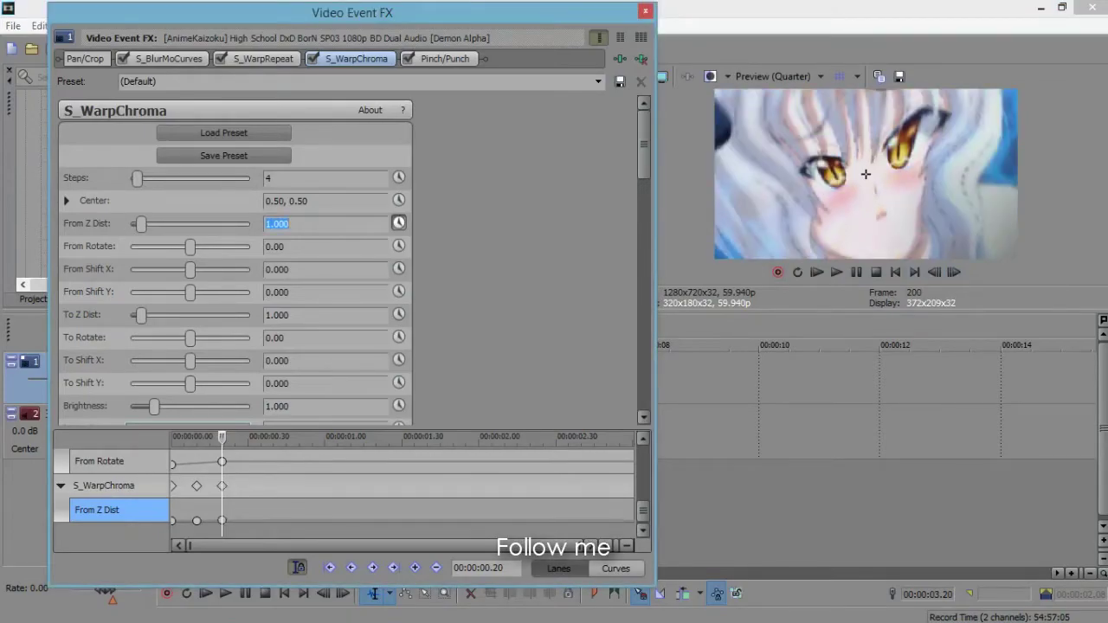
Step: Animate the second clip's Pinch/Punch, keyframe its Amount at 0 at 00:00:00.20, and close the effects window
{"action": "left_click", "coordinate": [449, 58]}
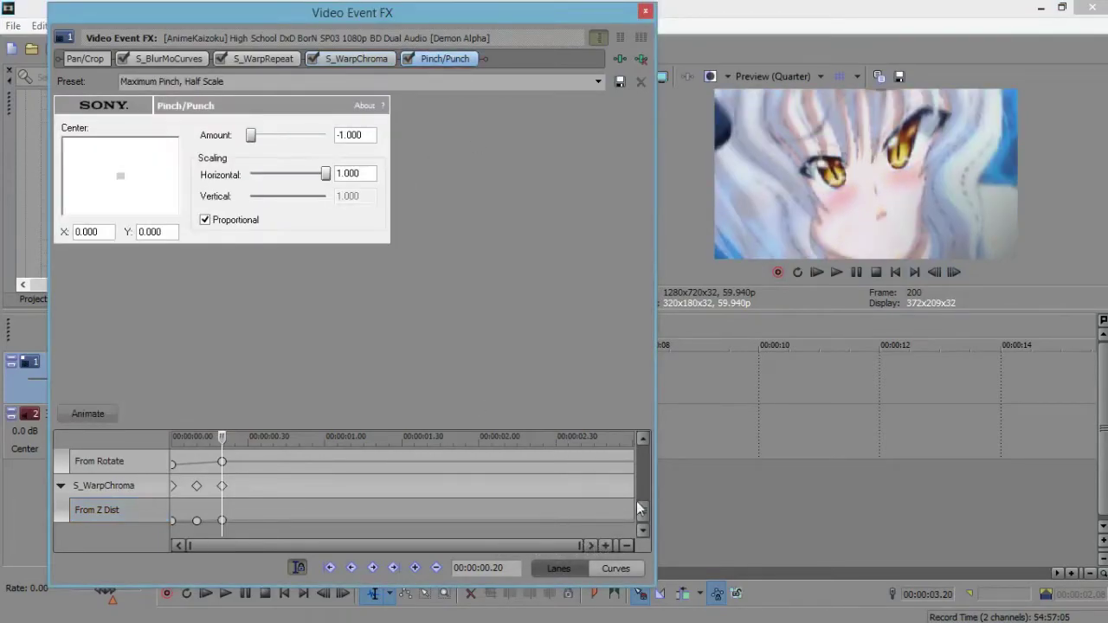
{"action": "left_click", "coordinate": [110, 407]}
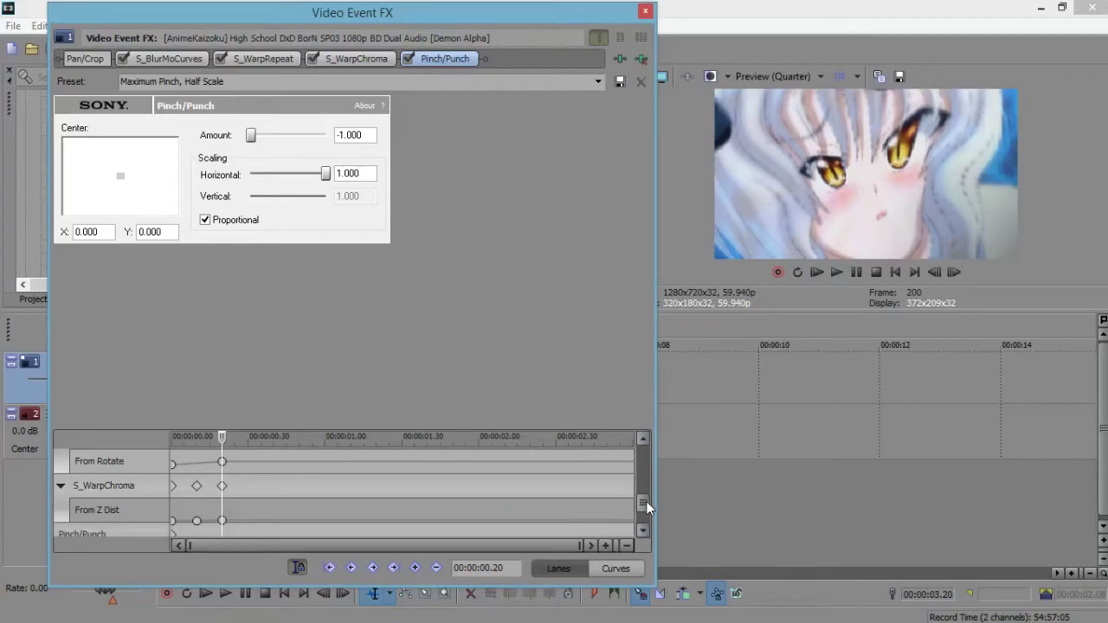
{"action": "left_click_drag", "start_coordinate": [646, 501], "coordinate": [645, 536]}
{"action": "double_click", "coordinate": [355, 136]}
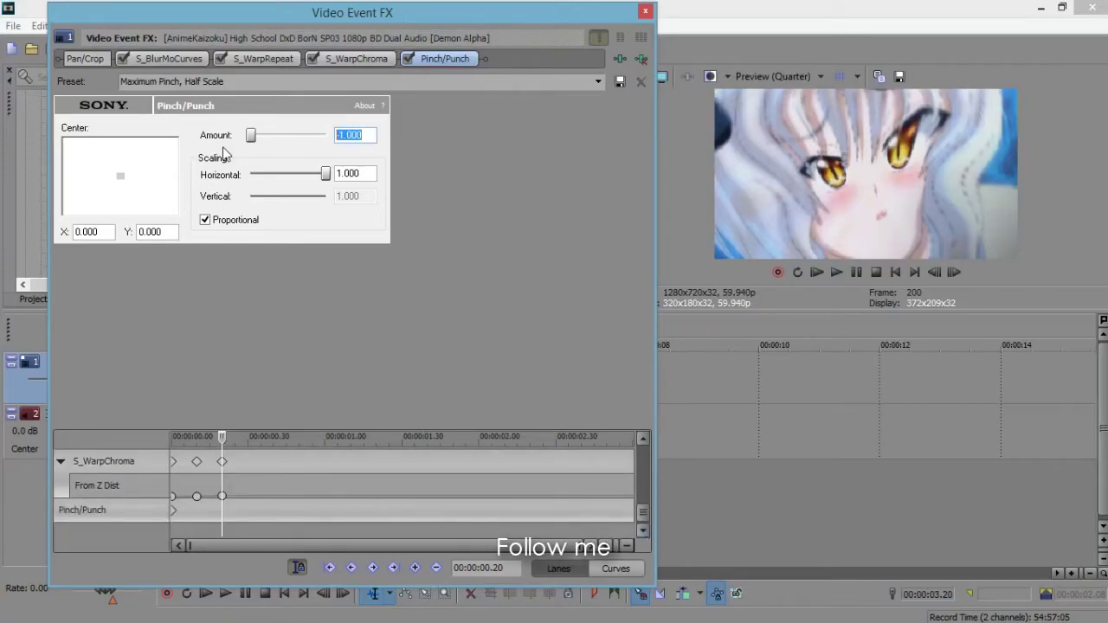
{"action": "type", "text": "0"}
{"action": "key", "text": "Return"}
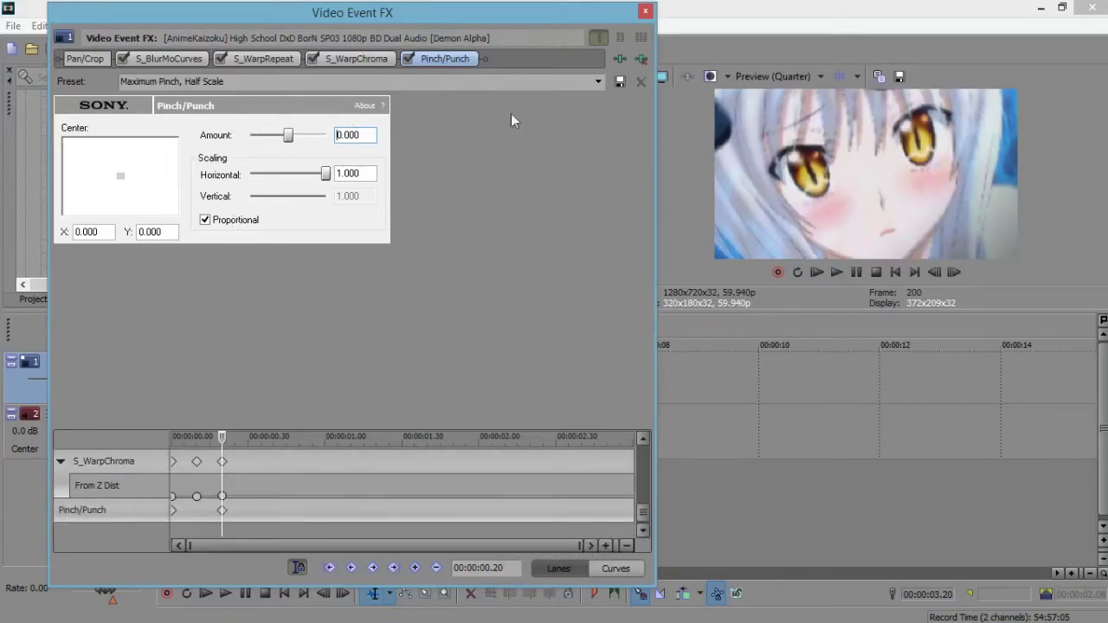
{"action": "left_click", "coordinate": [645, 11]}
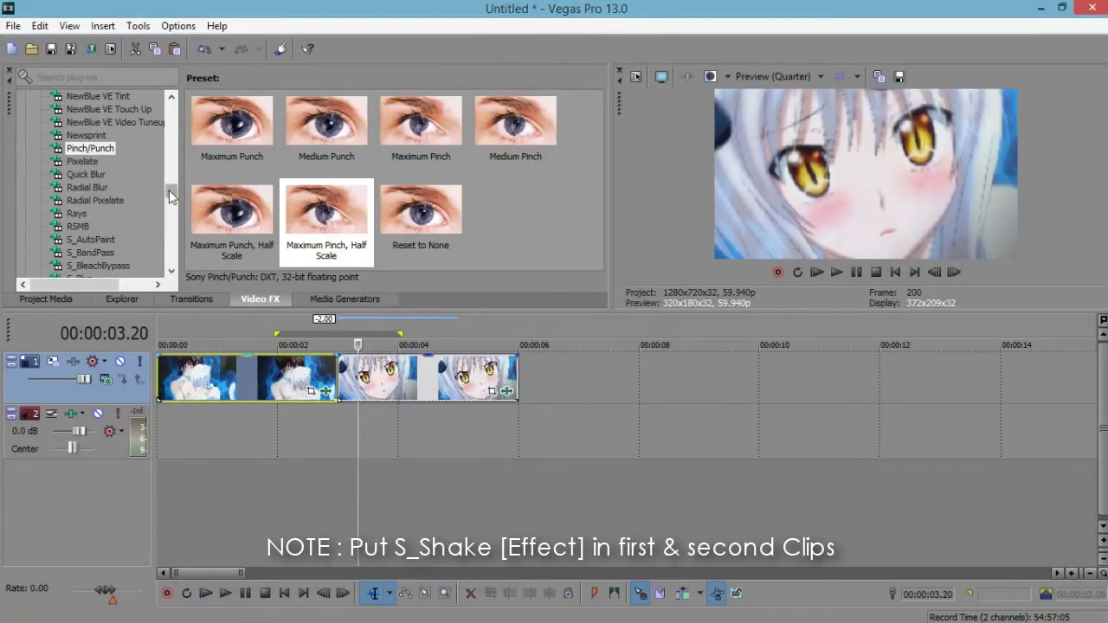
Step: Apply the Medium preset of S_Shake to the first and second clips, closing the effects window each time
{"action": "left_click_drag", "start_coordinate": [170, 197], "coordinate": [170, 229]}
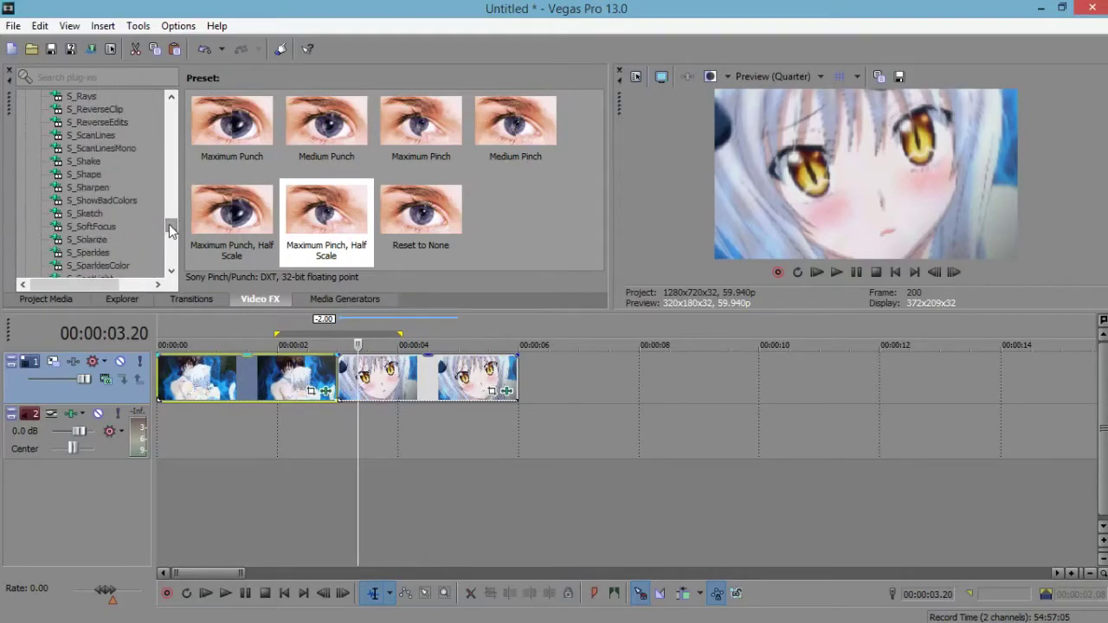
{"action": "left_click", "coordinate": [87, 164]}
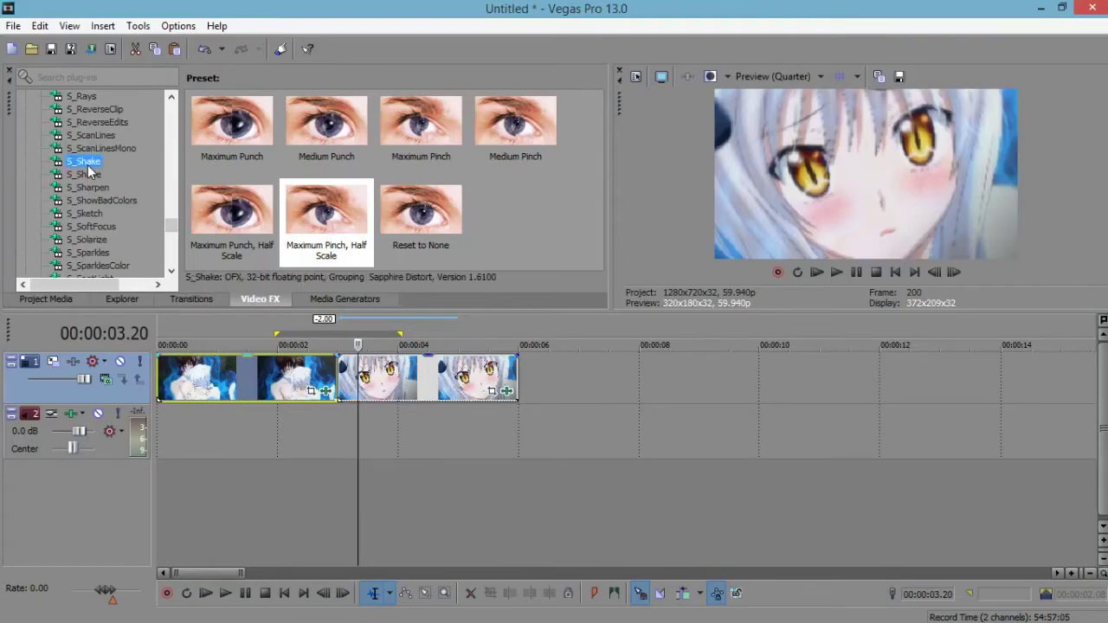
{"action": "left_click_drag", "start_coordinate": [421, 215], "coordinate": [259, 373]}
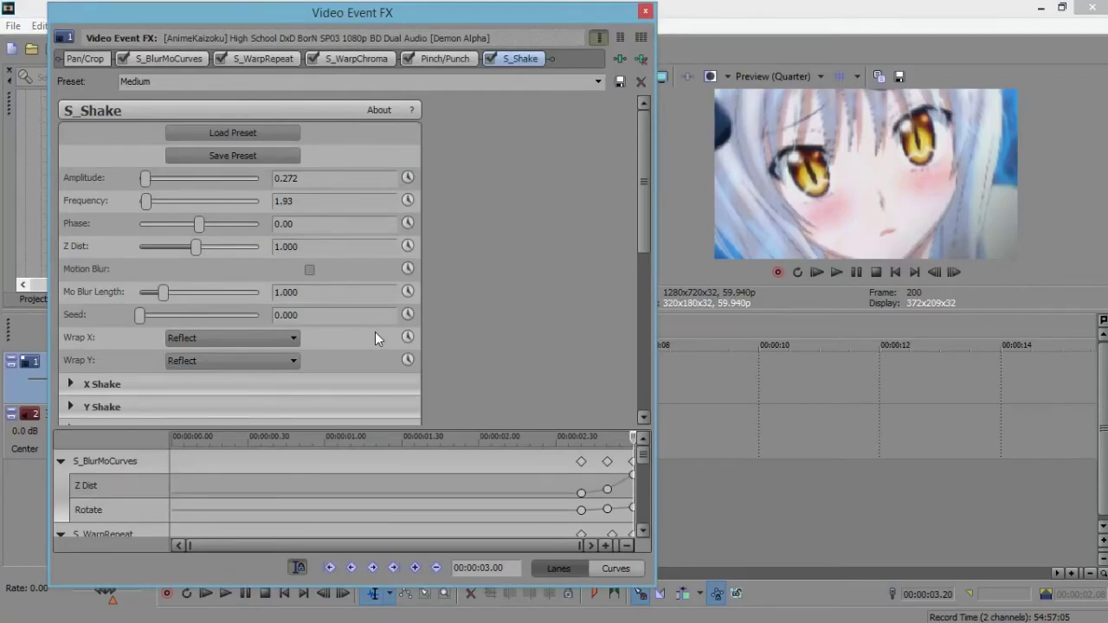
{"action": "left_click", "coordinate": [645, 10]}
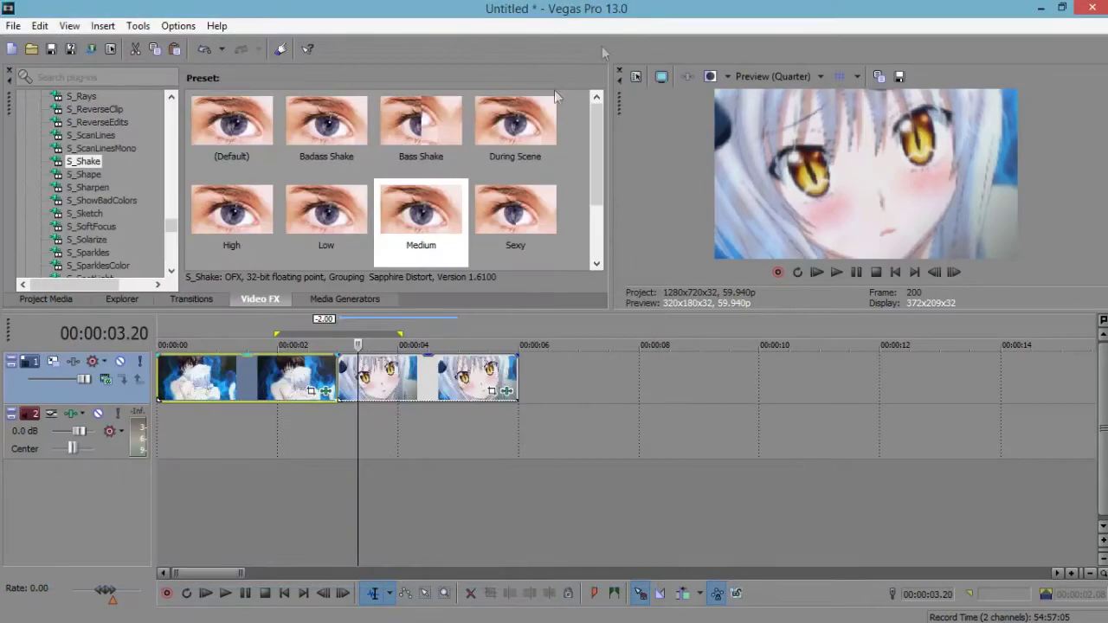
{"action": "left_click_drag", "start_coordinate": [426, 198], "coordinate": [446, 374]}
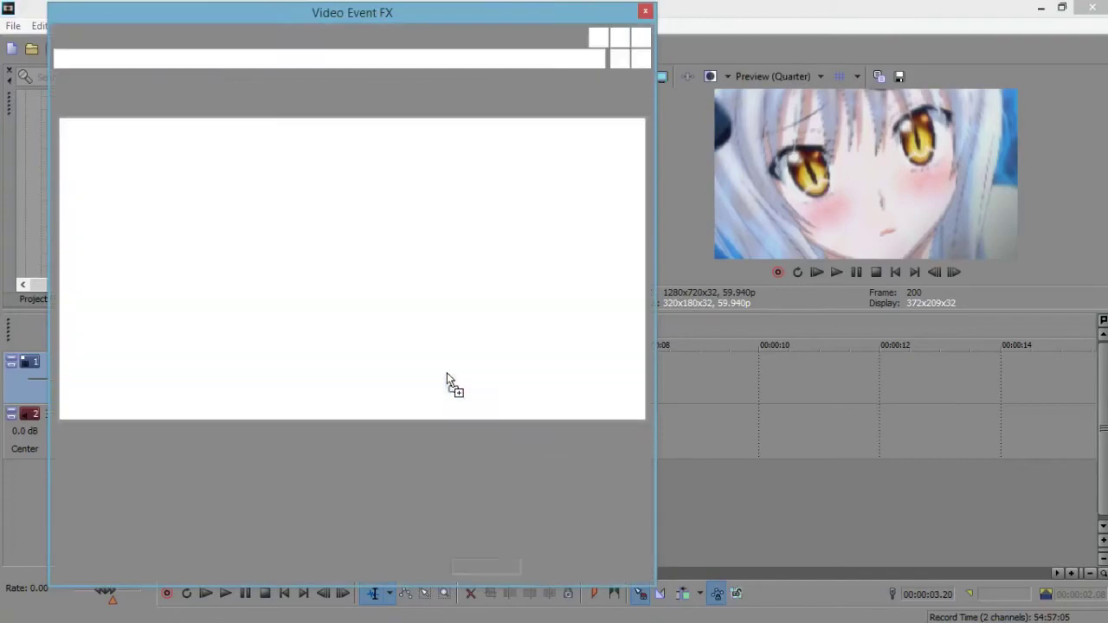
{"action": "left_click", "coordinate": [645, 10]}
Step: Select the time range covering both clips, from 00:00:00.00 to 00:00:06.00, and pre-render its preview
{"action": "left_click_drag", "start_coordinate": [163, 437], "coordinate": [517, 448]}
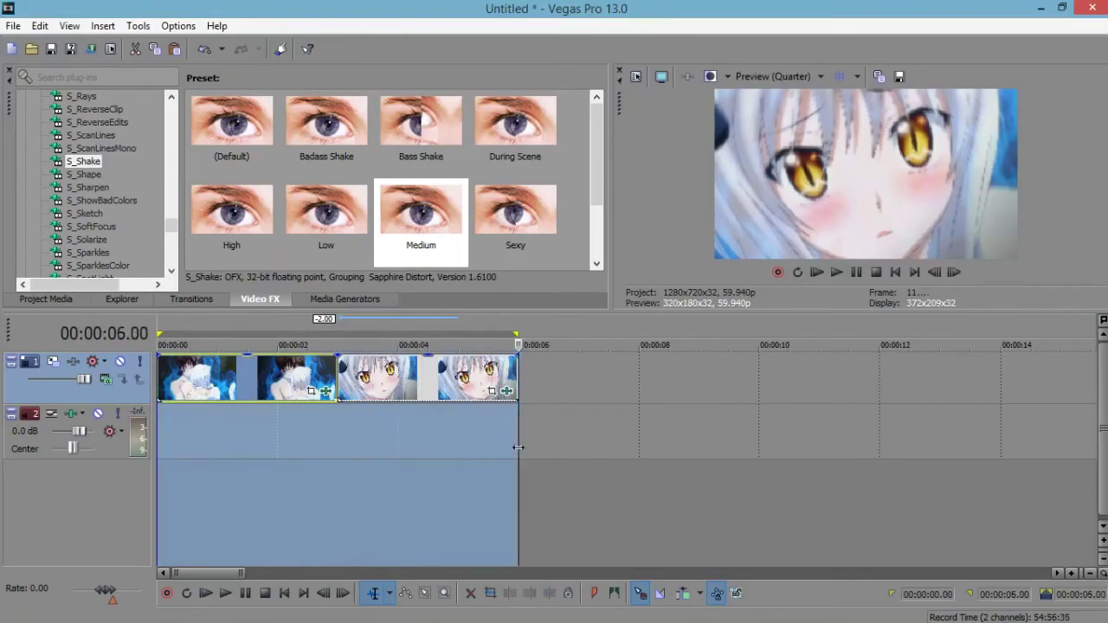
{"action": "key", "text": "shift+b"}
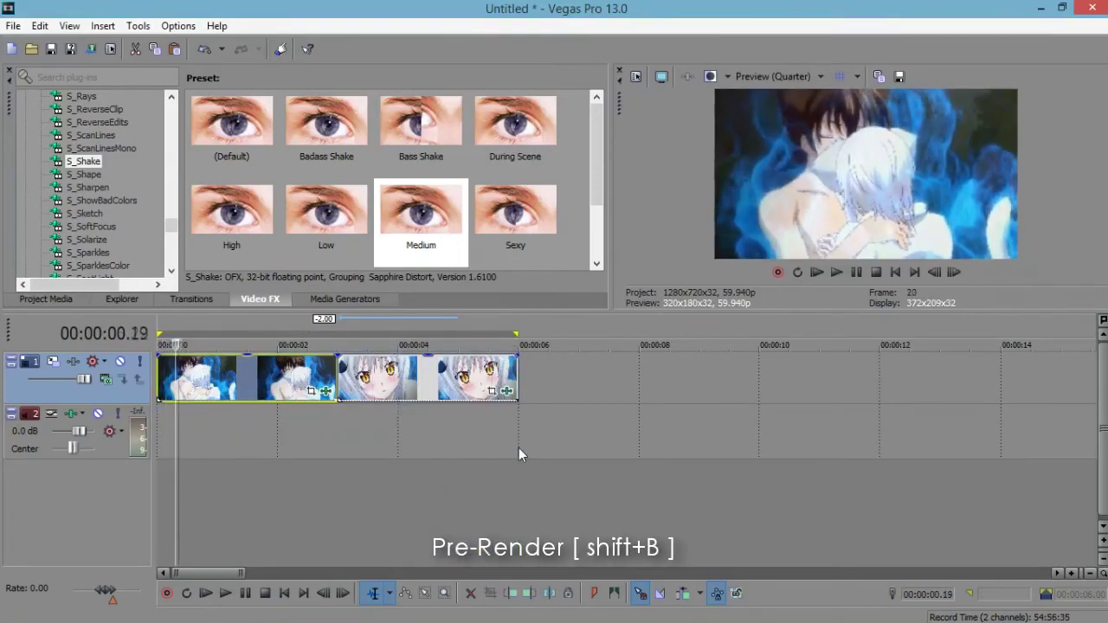